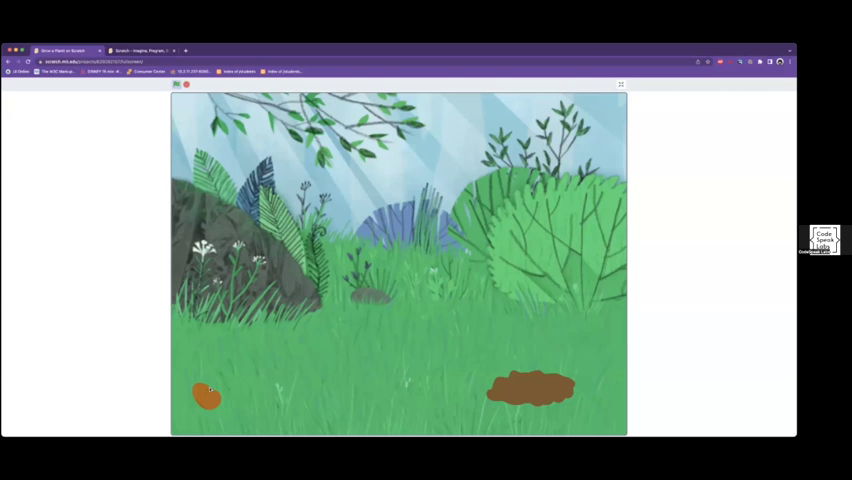
Plant the seed in the dirt pile, then water it and pour flower food on it.
{"action": "left_click_drag", "start_coordinate": [207, 394], "coordinate": [537, 381]}
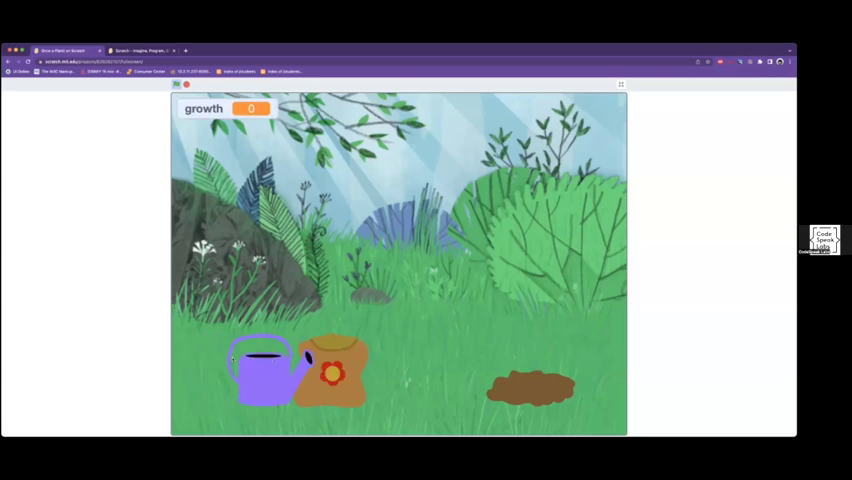
{"action": "left_click_drag", "start_coordinate": [230, 370], "coordinate": [455, 372]}
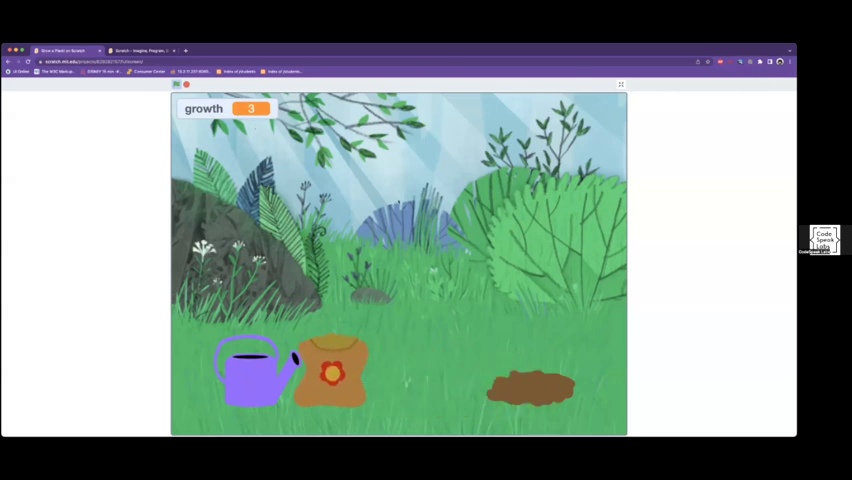
{"action": "left_click_drag", "start_coordinate": [332, 370], "coordinate": [530, 385]}
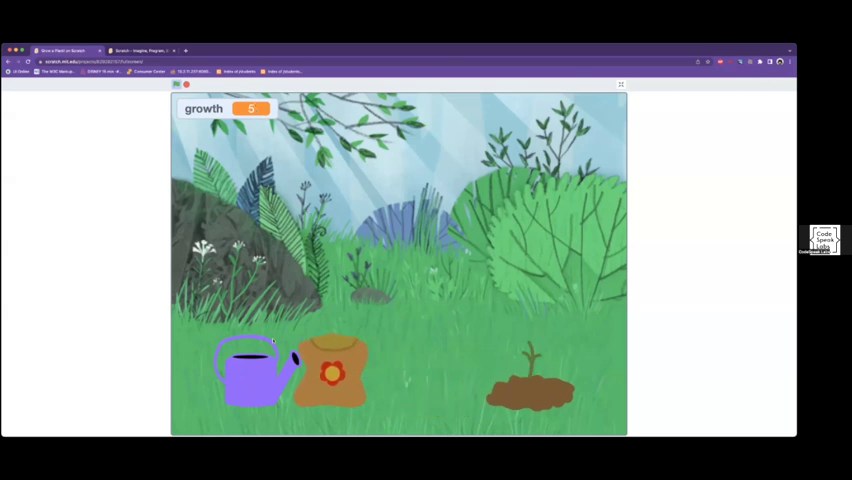
{"action": "left_click_drag", "start_coordinate": [272, 342], "coordinate": [488, 368]}
Keep alternating water and flower food on the sprouting plant until growth reaches 15.
{"action": "left_click_drag", "start_coordinate": [340, 372], "coordinate": [480, 392]}
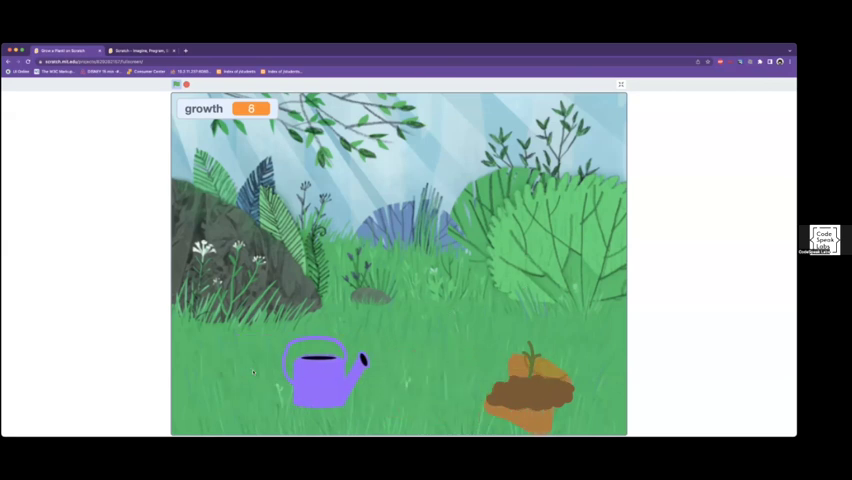
{"action": "left_click_drag", "start_coordinate": [325, 370], "coordinate": [455, 375]}
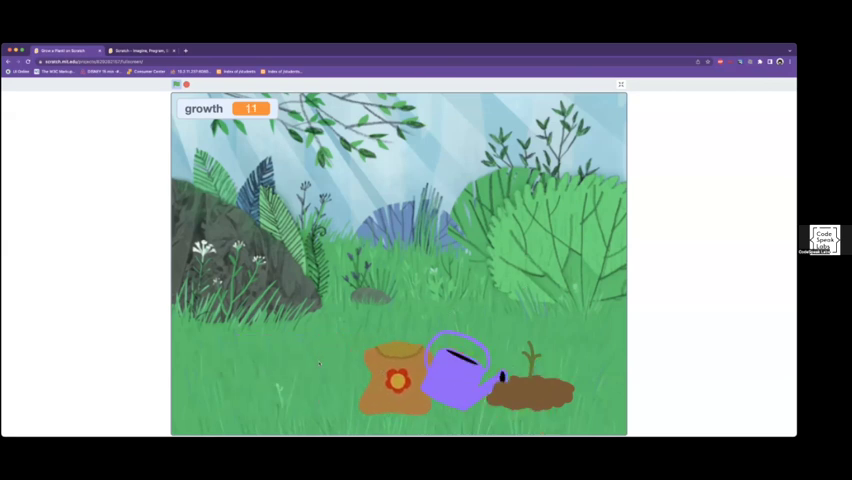
{"action": "left_click_drag", "start_coordinate": [395, 375], "coordinate": [480, 390]}
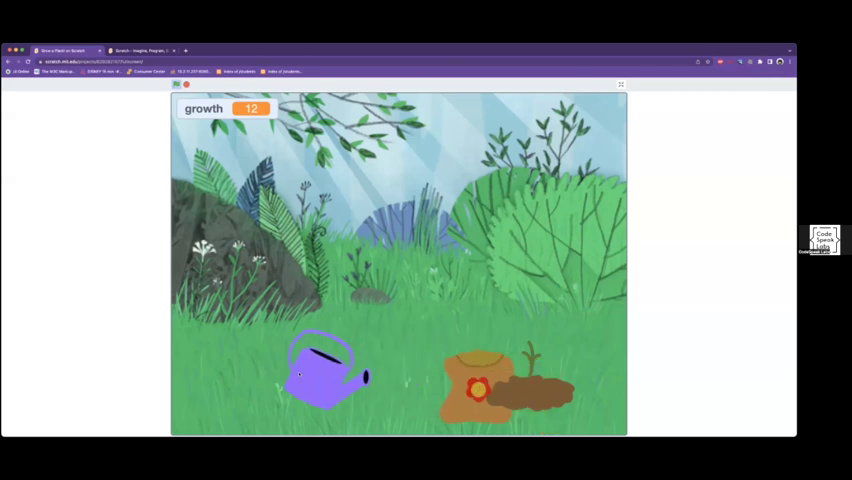
{"action": "left_click_drag", "start_coordinate": [325, 370], "coordinate": [455, 375]}
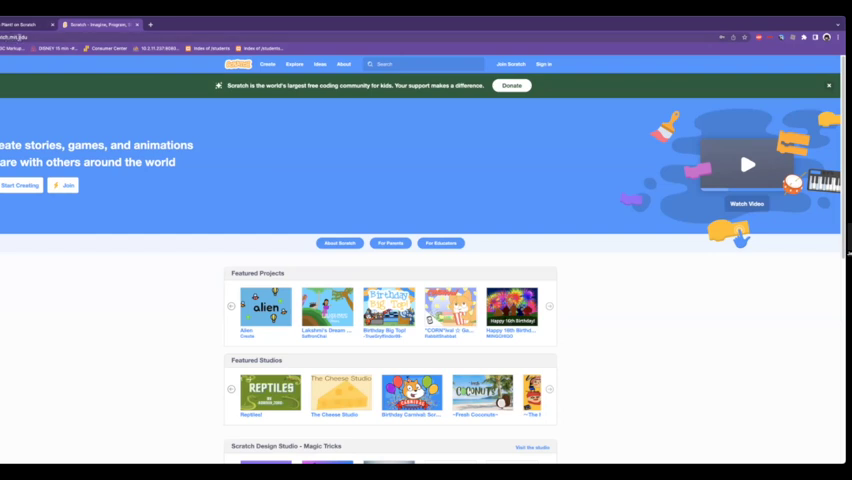
{"action": "type", "text": "edu"}
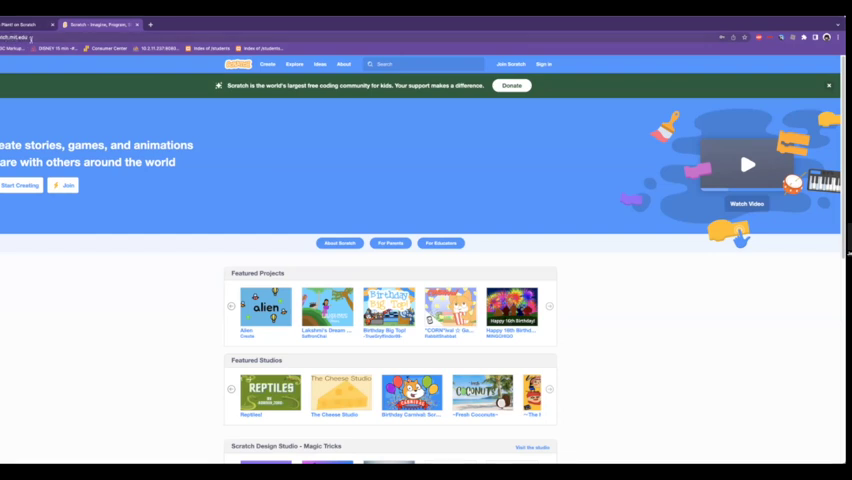
Load scratch.mit.edu and start creating a new project.
{"action": "key", "text": "Return"}
{"action": "left_click", "coordinate": [268, 64]}
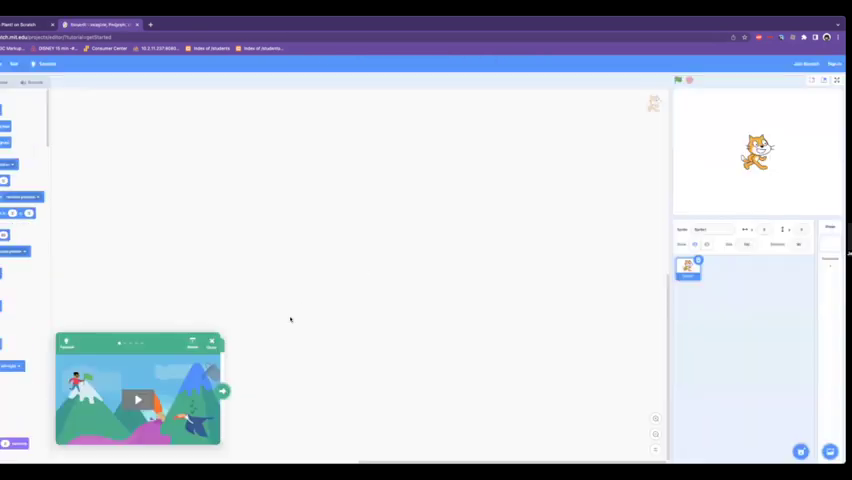
Dismiss the tutorial popup and delete the default cat sprite.
{"action": "left_click", "coordinate": [220, 338]}
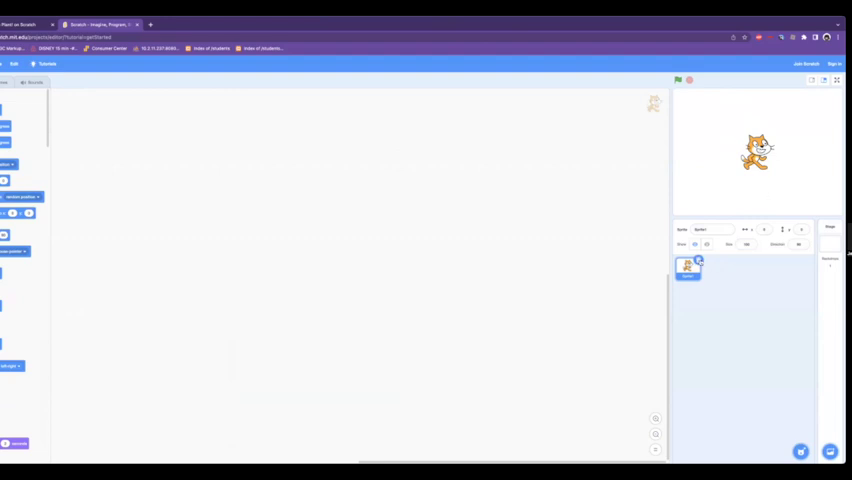
{"action": "left_click", "coordinate": [698, 260]}
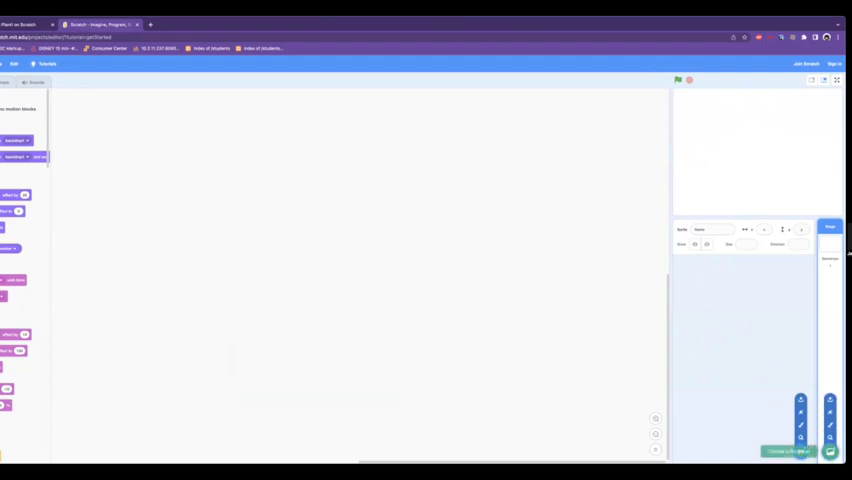
{"action": "mouse_move", "coordinate": [829, 451]}
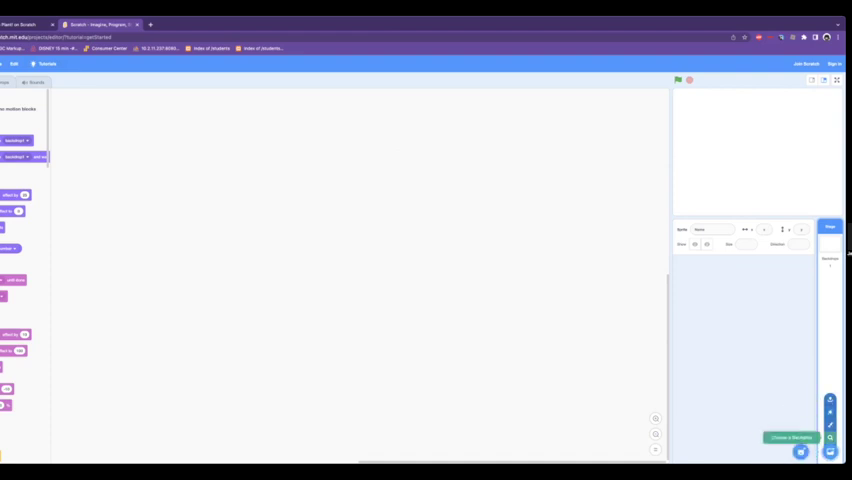
Choose the forest scene from the backdrop library as the stage background.
{"action": "left_click", "coordinate": [800, 452]}
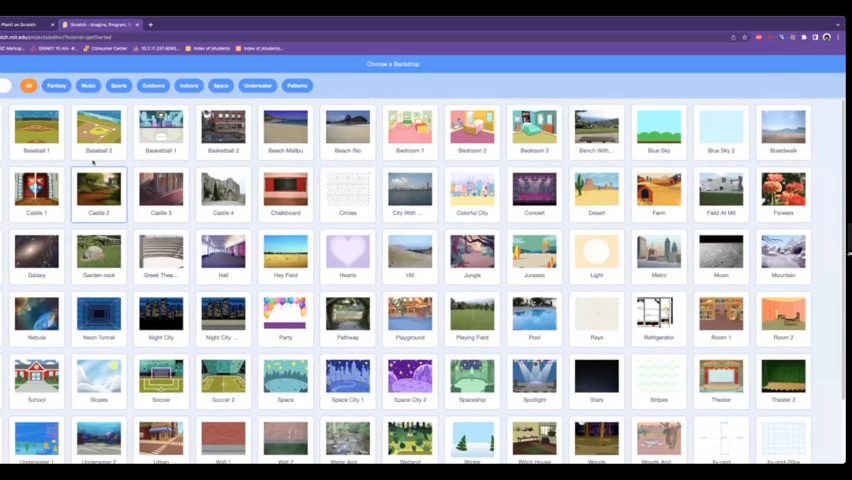
{"action": "scroll", "coordinate": [595, 228], "scroll_direction": "down", "scroll_amount": 4}
{"action": "scroll", "coordinate": [595, 228], "scroll_direction": "down", "scroll_amount": 3}
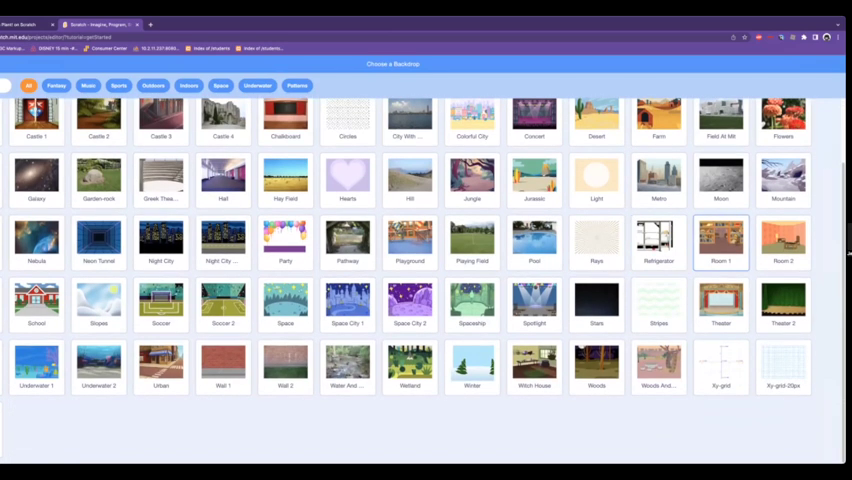
{"action": "scroll", "coordinate": [493, 310], "scroll_direction": "up", "scroll_amount": 2}
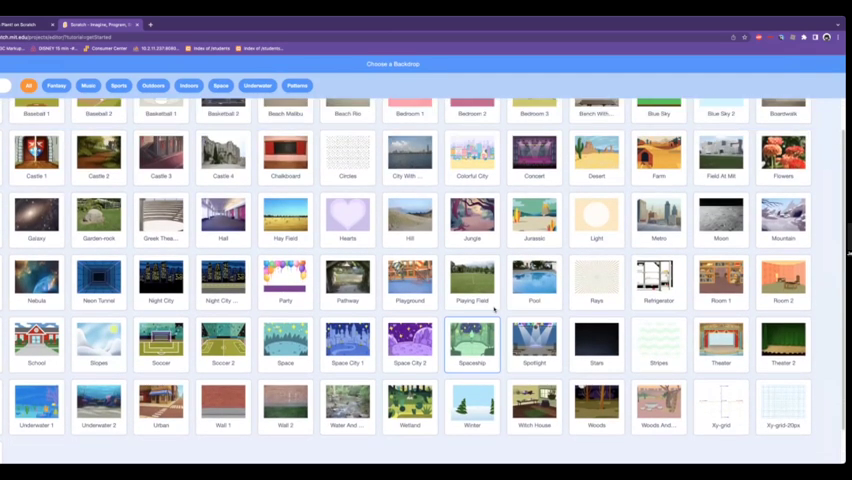
{"action": "scroll", "coordinate": [493, 310], "scroll_direction": "up", "scroll_amount": 3}
{"action": "left_click", "coordinate": [472, 225]}
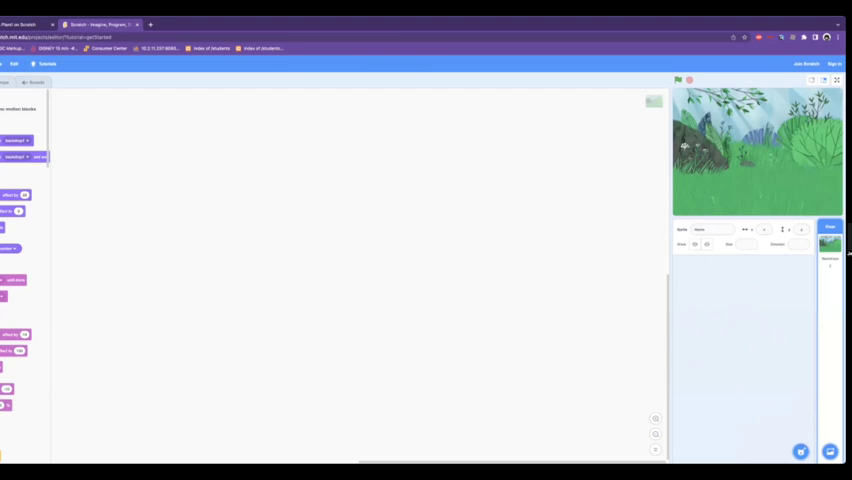
{"action": "mouse_move", "coordinate": [800, 451]}
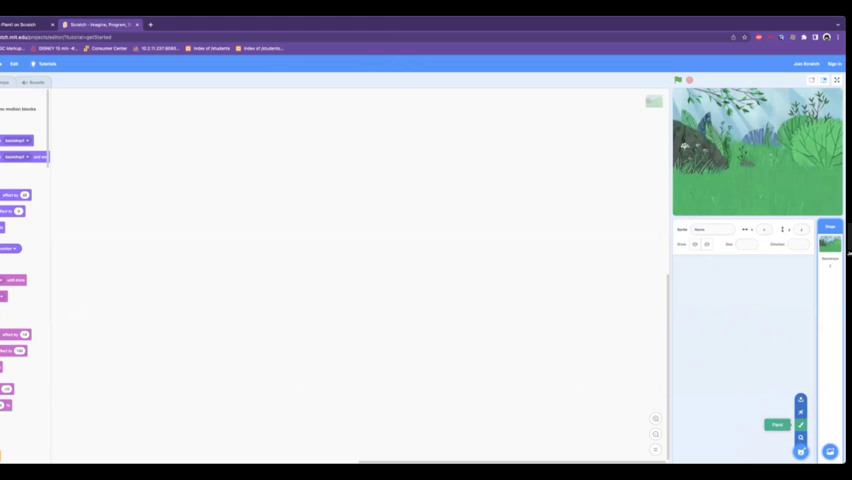
Paint a new sprite as a brown dirt-pile blob outlined with the brush and filled solid.
{"action": "left_click", "coordinate": [800, 424]}
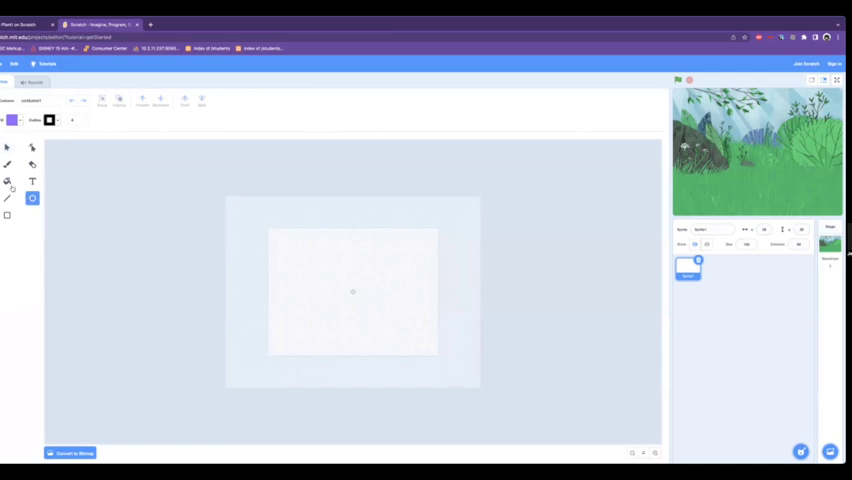
{"action": "left_click", "coordinate": [12, 120]}
{"action": "mouse_move", "coordinate": [28, 158]}
{"action": "left_mouse_down"}
{"action": "mouse_move", "coordinate": [8, 158]}
{"action": "mouse_move", "coordinate": [10, 140]}
{"action": "left_mouse_up"}
{"action": "left_click", "coordinate": [10, 170]}
{"action": "left_click", "coordinate": [8, 164]}
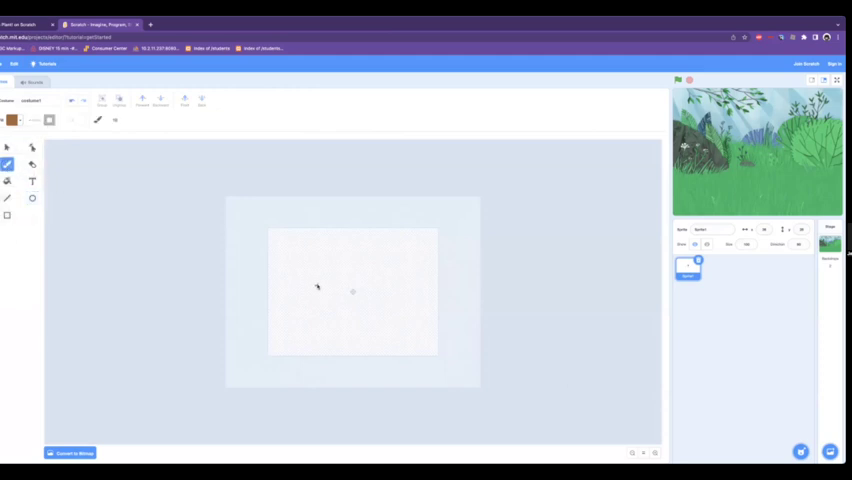
{"action": "left_click_drag", "start_coordinate": [316, 285], "coordinate": [300, 292]}
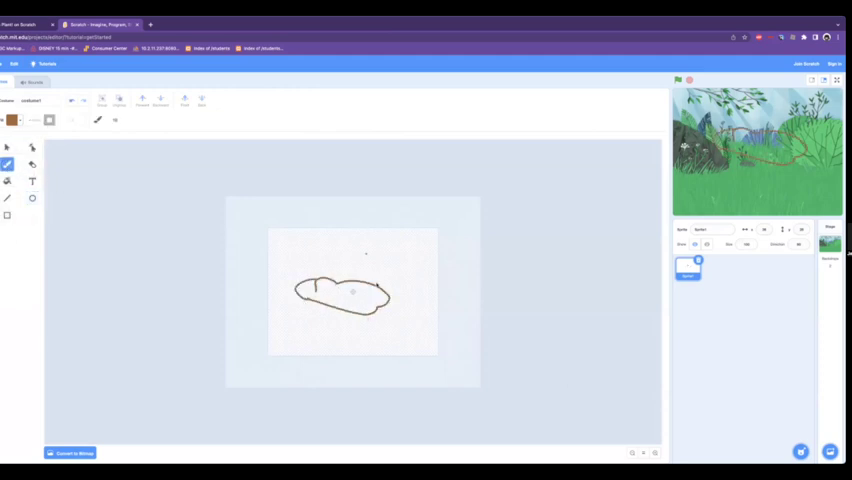
{"action": "left_click", "coordinate": [8, 181]}
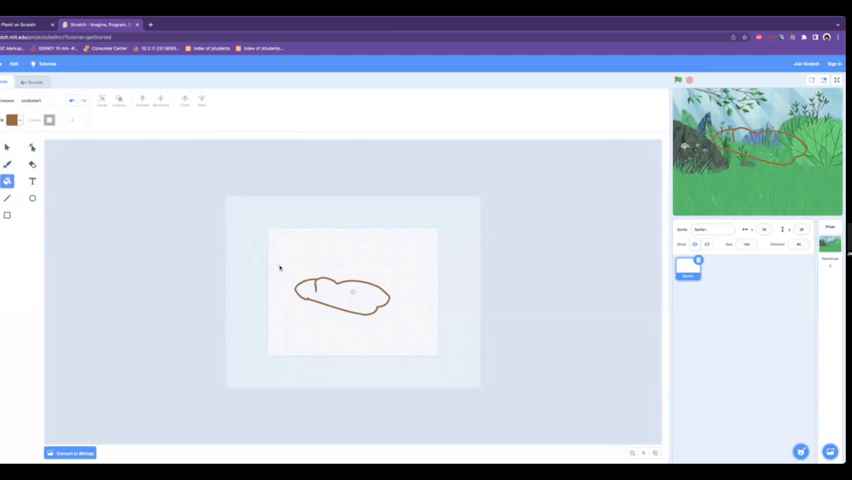
{"action": "left_click", "coordinate": [335, 295]}
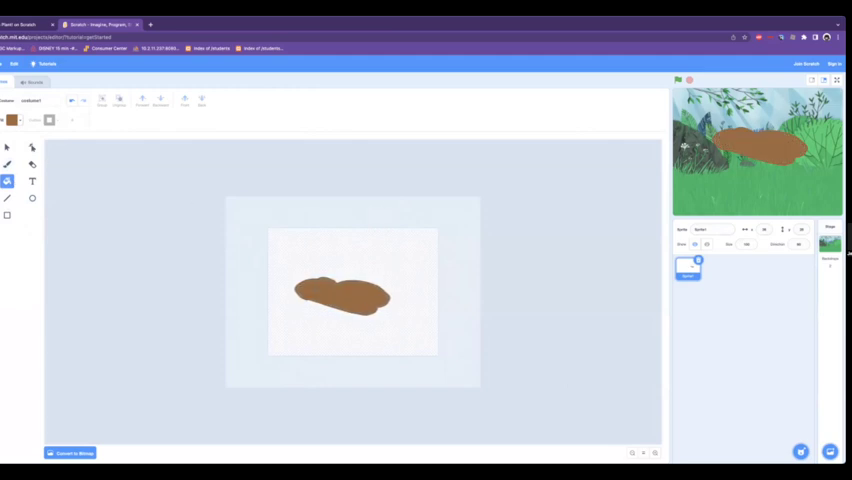
Rename the new sprite as the dirt pile.
{"action": "left_click", "coordinate": [706, 230]}
{"action": "type", "text": "dirt"}
{"action": "left_click", "coordinate": [296, 120]}
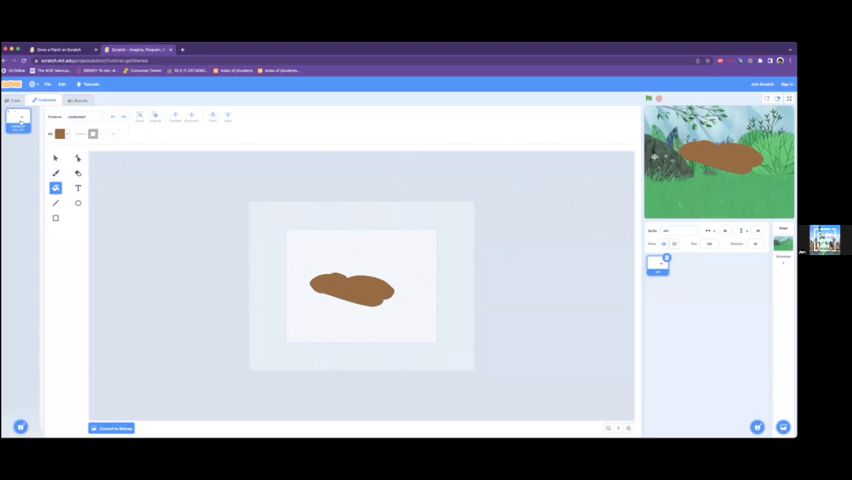
Duplicate the dirt costume and redraw a larger brown-filled mound on the copy.
{"action": "right_click", "coordinate": [20, 122]}
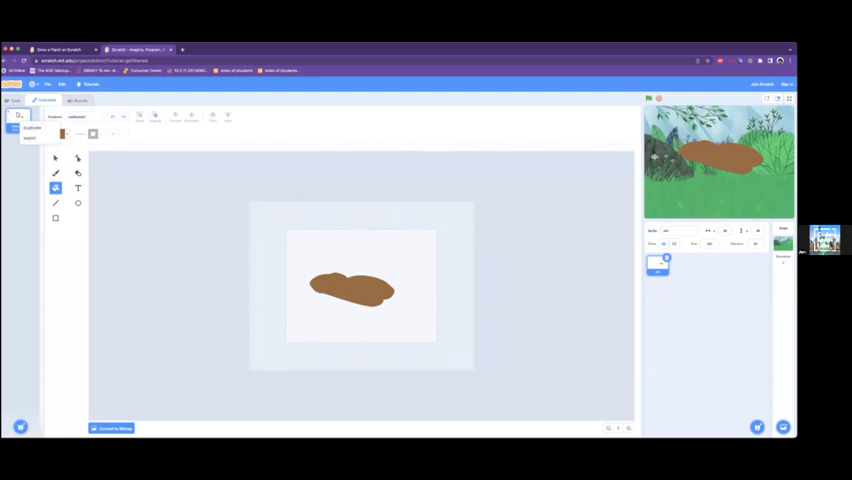
{"action": "left_click", "coordinate": [34, 128]}
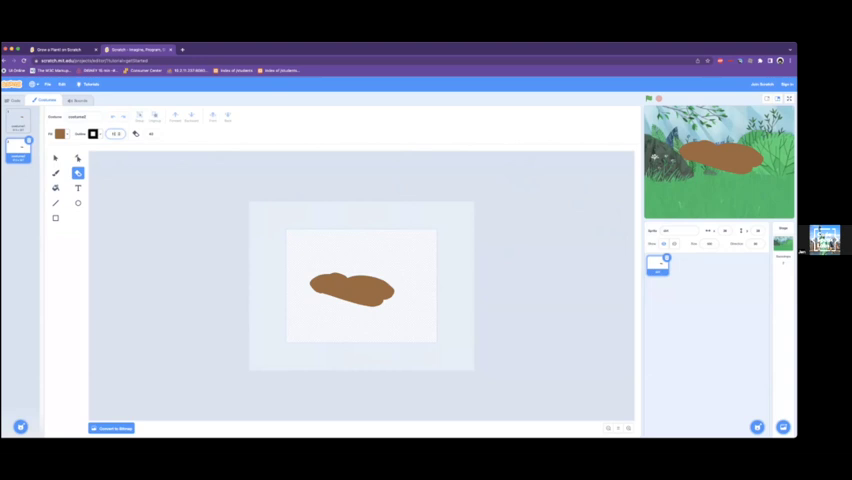
{"action": "mouse_move", "coordinate": [290, 282]}
{"action": "left_mouse_down"}
{"action": "mouse_move", "coordinate": [358, 297]}
{"action": "mouse_move", "coordinate": [366, 285]}
{"action": "mouse_move", "coordinate": [390, 292]}
{"action": "left_mouse_up"}
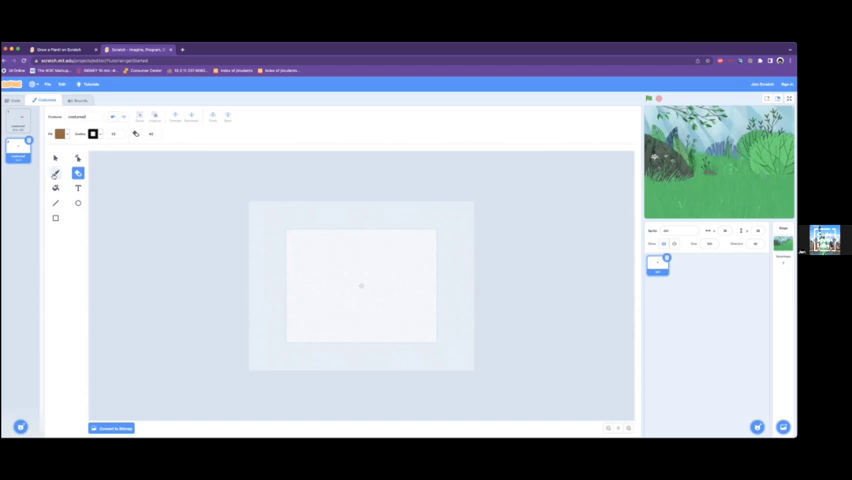
{"action": "left_click", "coordinate": [55, 172]}
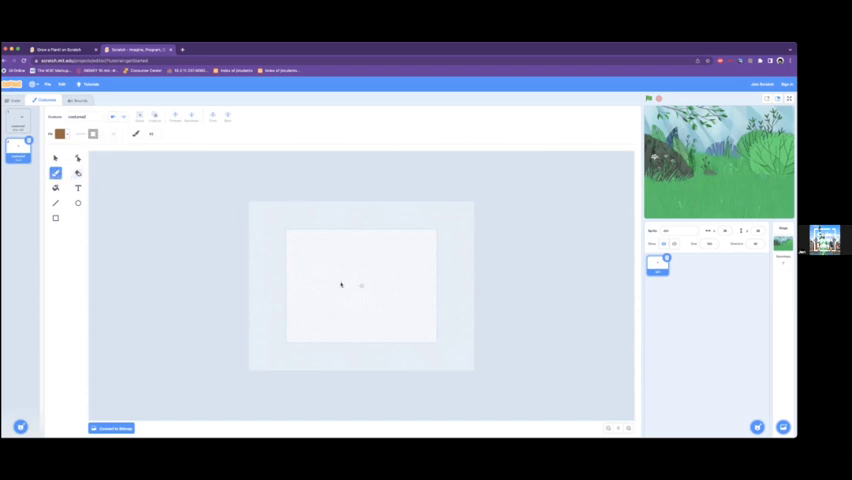
{"action": "mouse_move", "coordinate": [340, 285]}
{"action": "left_mouse_down"}
{"action": "mouse_move", "coordinate": [330, 290]}
{"action": "mouse_move", "coordinate": [395, 300]}
{"action": "mouse_move", "coordinate": [400, 285]}
{"action": "mouse_move", "coordinate": [355, 283]}
{"action": "left_mouse_up"}
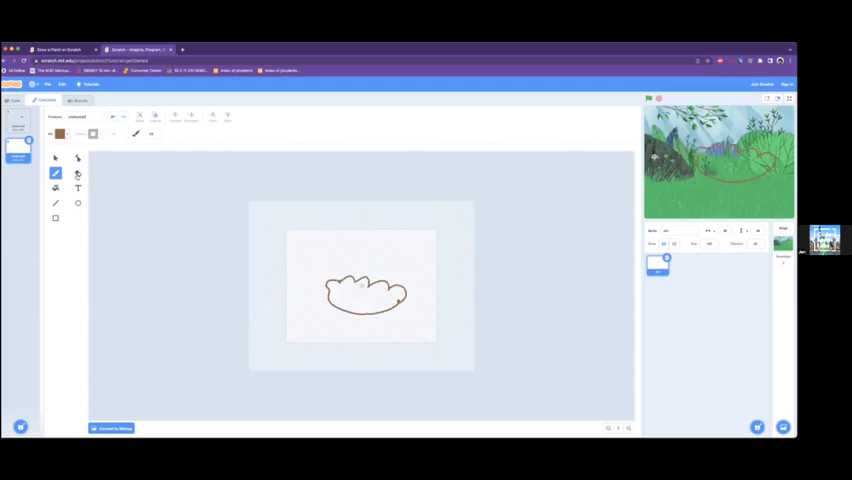
{"action": "left_click", "coordinate": [358, 290]}
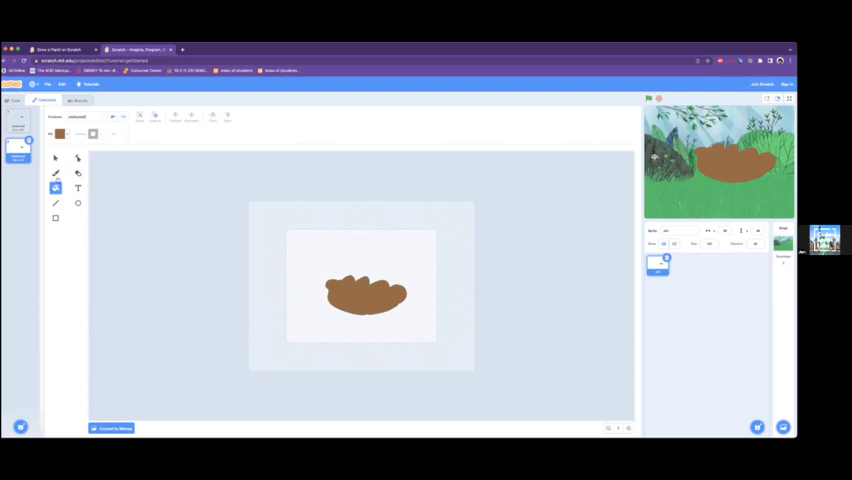
Paint a small green sprout stem growing above the dirt mound.
{"action": "left_click", "coordinate": [58, 134]}
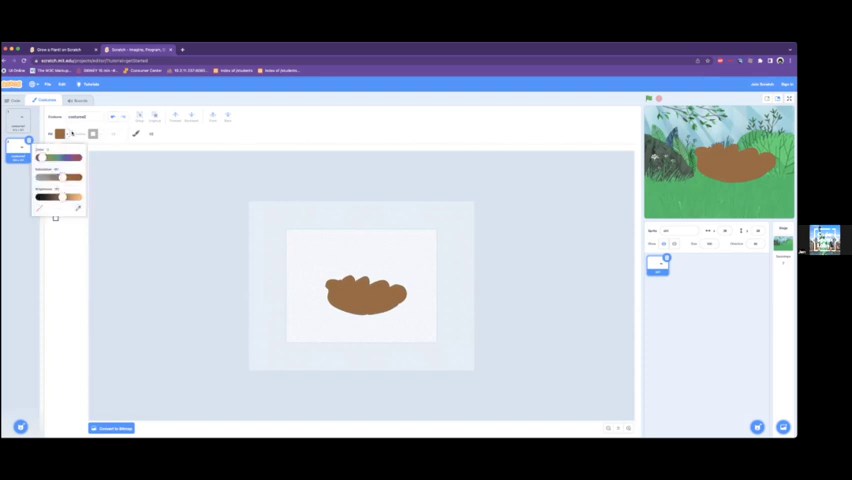
{"action": "left_click", "coordinate": [42, 155]}
{"action": "left_click", "coordinate": [294, 224]}
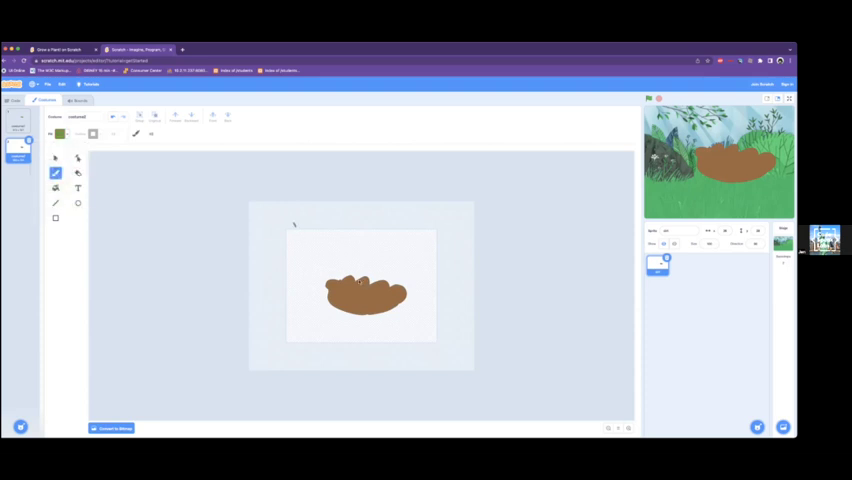
{"action": "mouse_move", "coordinate": [362, 278]}
{"action": "left_mouse_down"}
{"action": "mouse_move", "coordinate": [362, 258]}
{"action": "mouse_move", "coordinate": [354, 258]}
{"action": "mouse_move", "coordinate": [372, 259]}
{"action": "left_mouse_up"}
Duplicate the sprout costume twice and erase the sprout top on the last copy.
{"action": "right_click", "coordinate": [21, 150]}
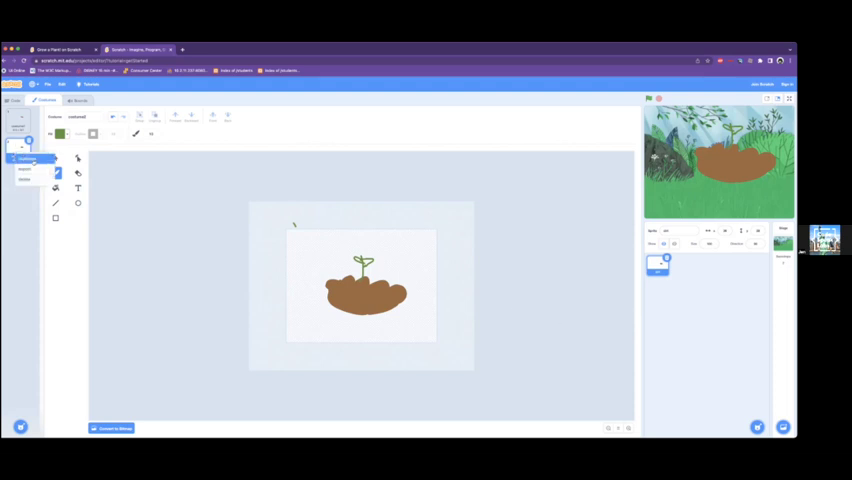
{"action": "left_click", "coordinate": [30, 158]}
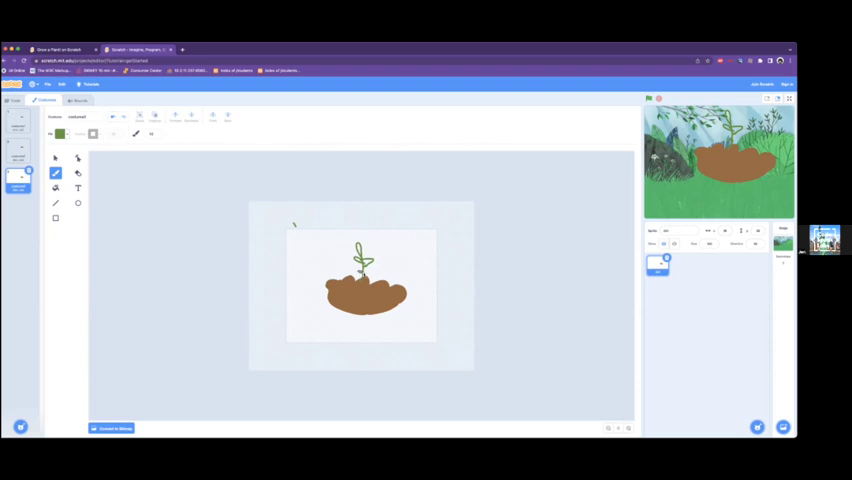
{"action": "right_click", "coordinate": [20, 180]}
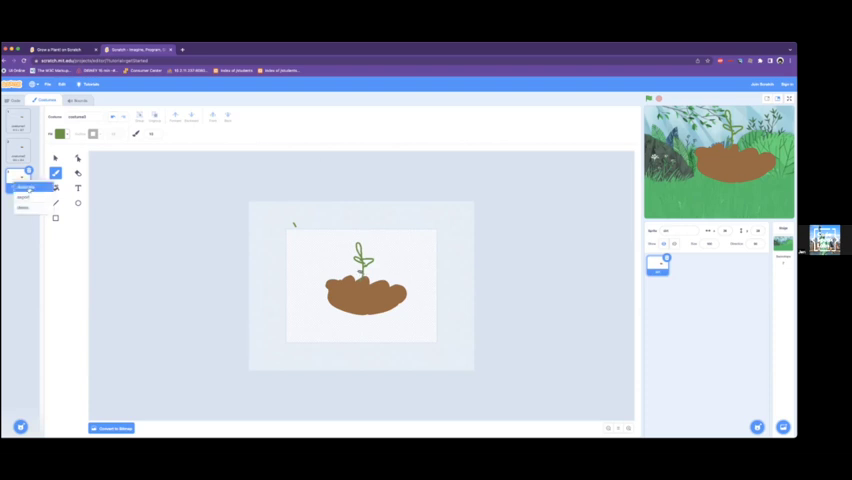
{"action": "left_click", "coordinate": [28, 187]}
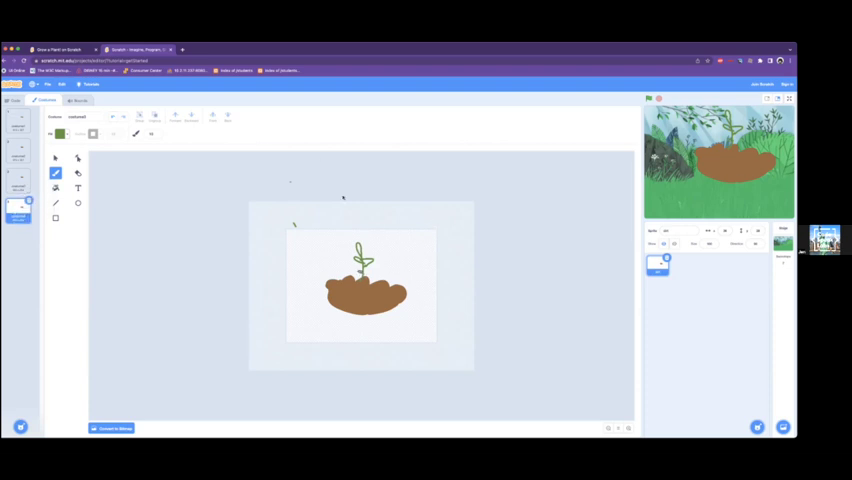
{"action": "left_click", "coordinate": [78, 173]}
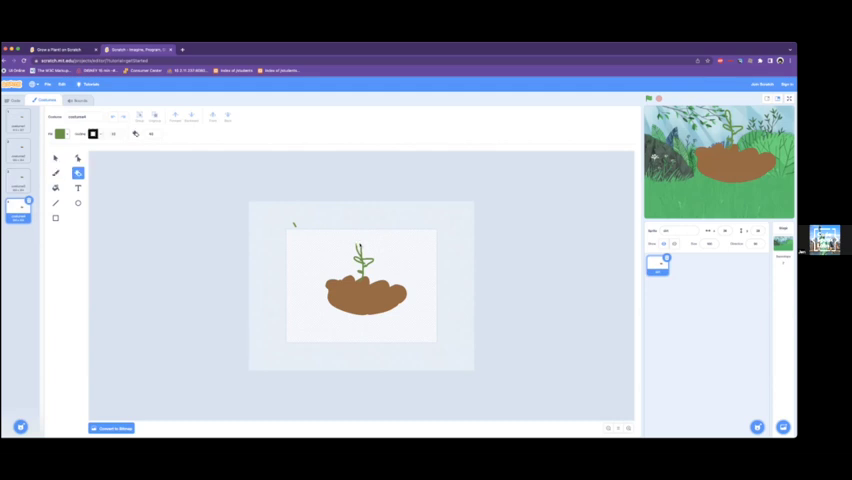
{"action": "left_click_drag", "start_coordinate": [358, 243], "coordinate": [362, 258]}
{"action": "left_click", "coordinate": [55, 173]}
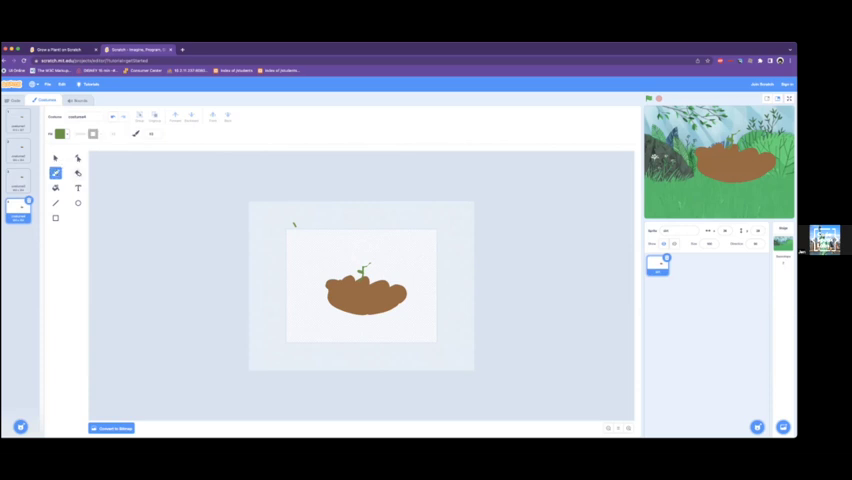
Draw an olive leaf at the top of the sprout.
{"action": "right_click", "coordinate": [61, 141]}
{"action": "key", "text": "Escape"}
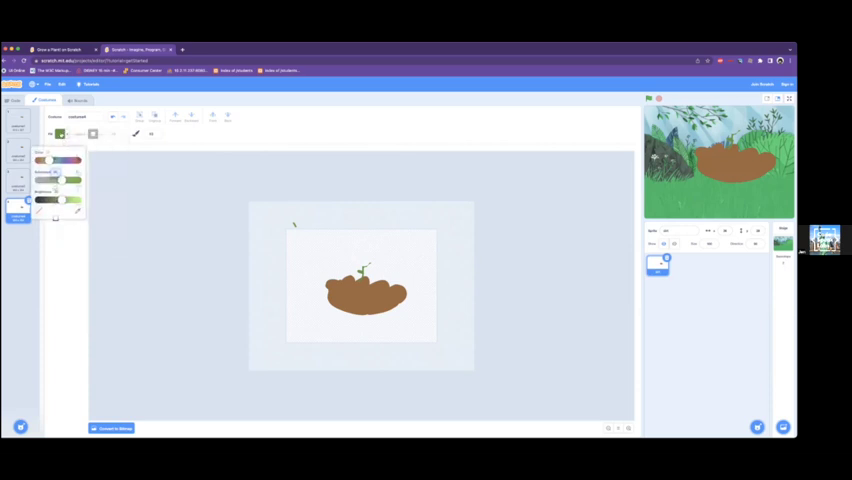
{"action": "left_click", "coordinate": [59, 134]}
{"action": "left_click", "coordinate": [200, 160]}
{"action": "left_click", "coordinate": [357, 255]}
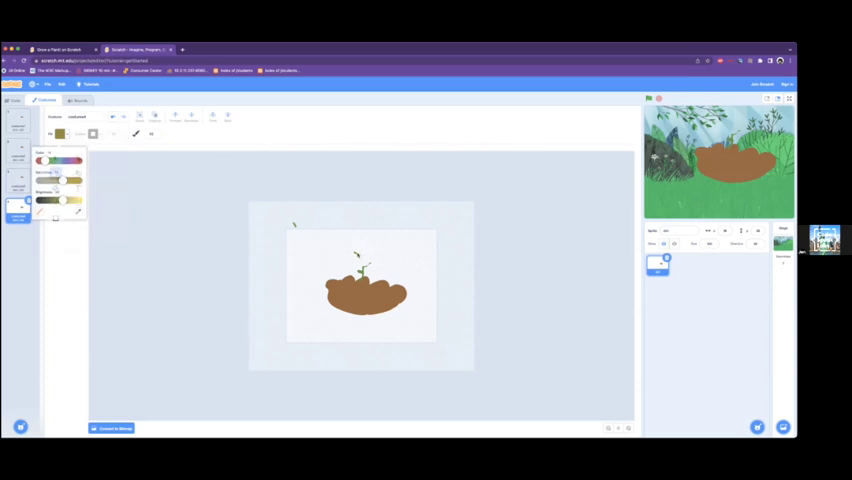
{"action": "left_click_drag", "start_coordinate": [357, 255], "coordinate": [362, 259]}
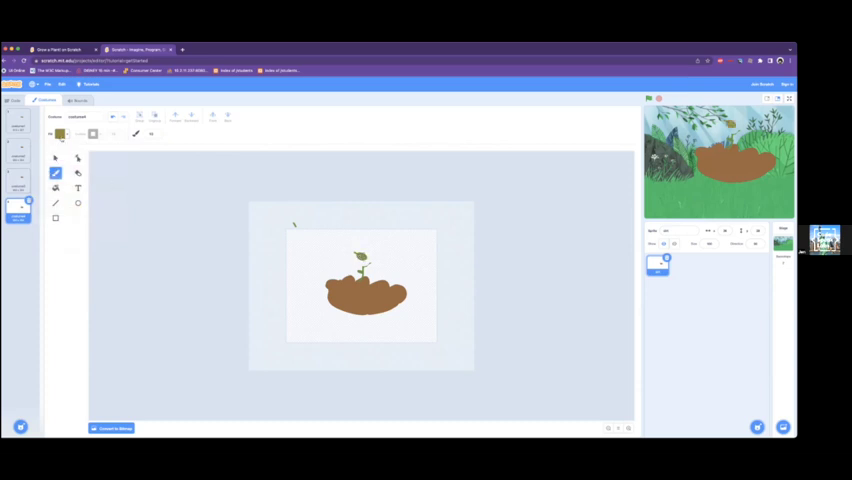
Outline purple petals around the sprout top, fill them purple, then return the colour to olive.
{"action": "left_click", "coordinate": [59, 134]}
{"action": "left_click", "coordinate": [75, 158]}
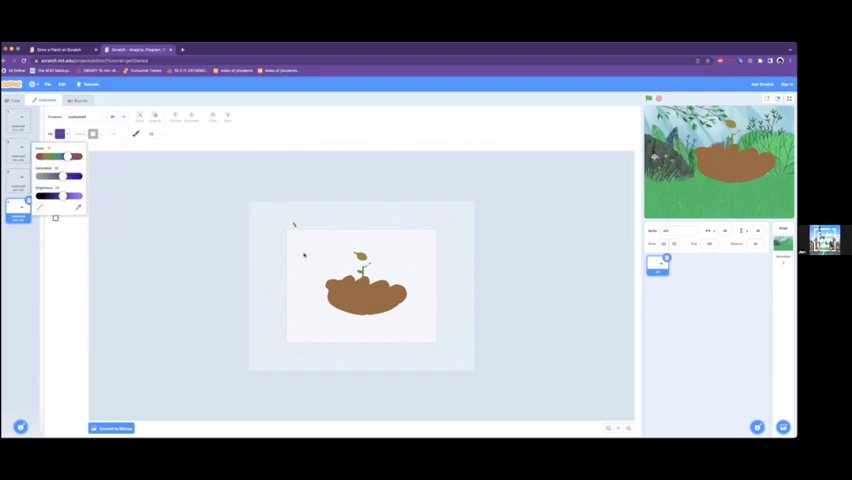
{"action": "left_click_drag", "start_coordinate": [356, 266], "coordinate": [371, 260]}
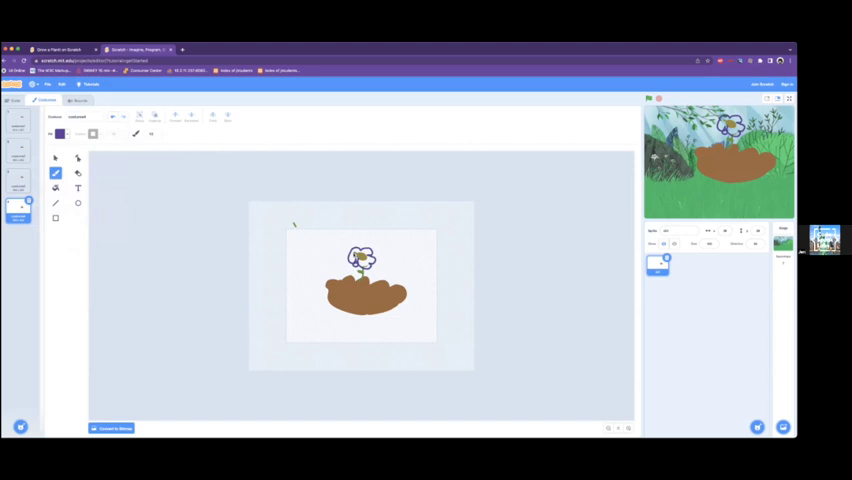
{"action": "left_click", "coordinate": [55, 187]}
{"action": "left_click", "coordinate": [355, 258]}
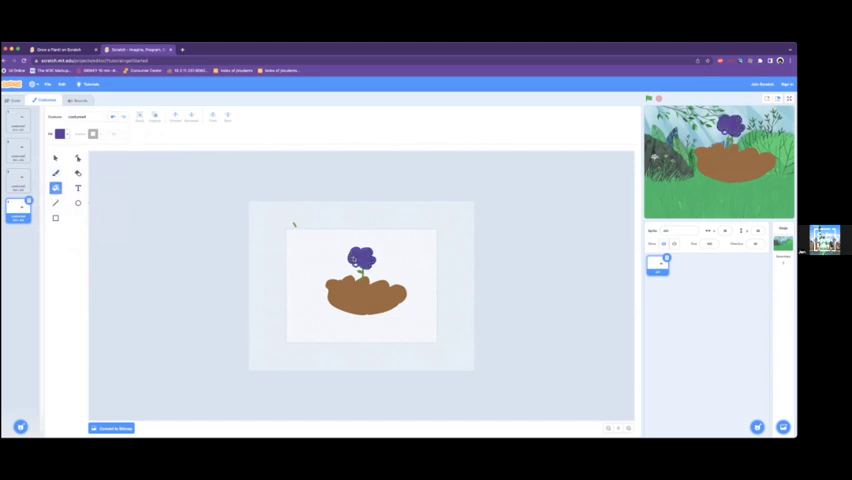
{"action": "left_click", "coordinate": [55, 172]}
{"action": "left_click", "coordinate": [59, 134]}
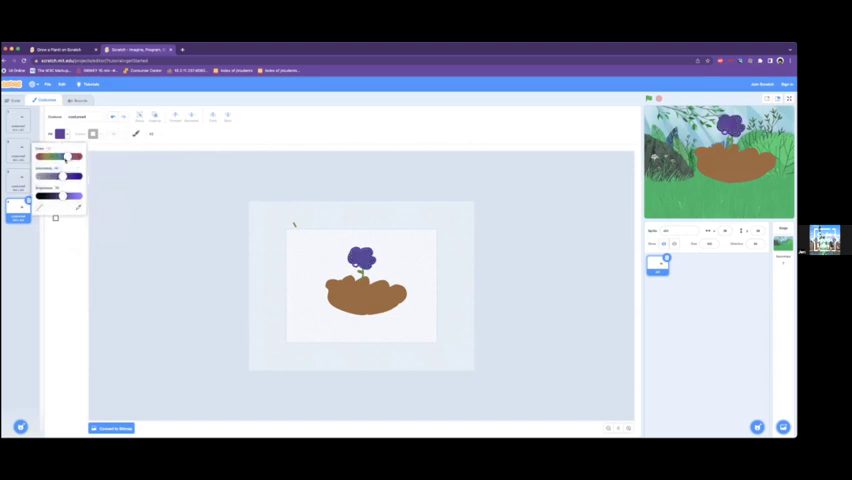
{"action": "left_click_drag", "start_coordinate": [66, 156], "coordinate": [47, 156]}
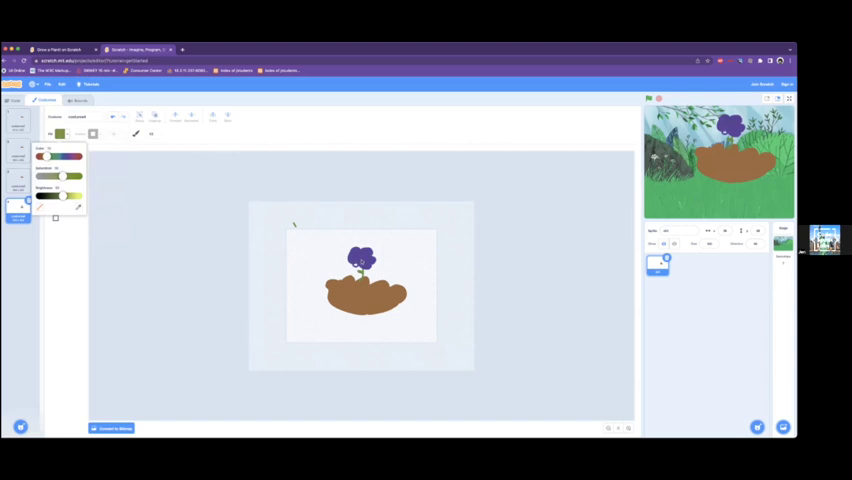
{"action": "left_click", "coordinate": [335, 258]}
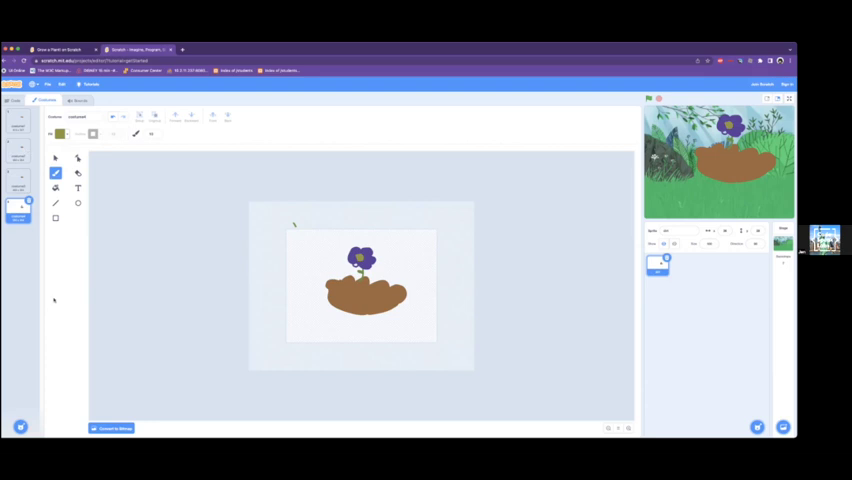
Flip through the growth costumes and leave the dirt-only costume showing.
{"action": "left_click", "coordinate": [77, 172]}
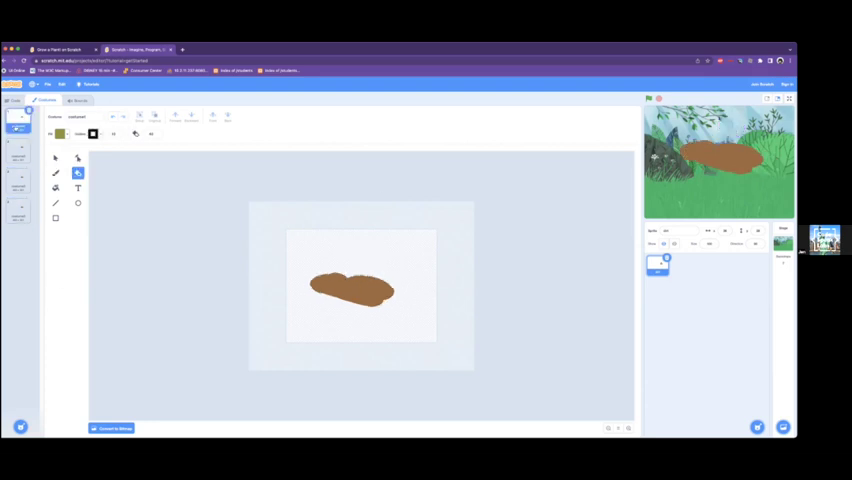
{"action": "left_click", "coordinate": [19, 101]}
{"action": "left_click", "coordinate": [19, 120]}
{"action": "left_click", "coordinate": [19, 210]}
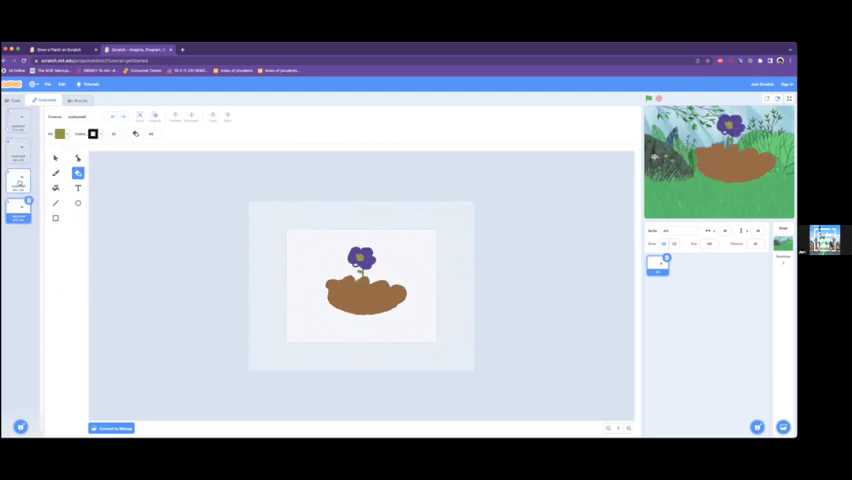
{"action": "left_click", "coordinate": [19, 180]}
{"action": "left_click", "coordinate": [19, 120]}
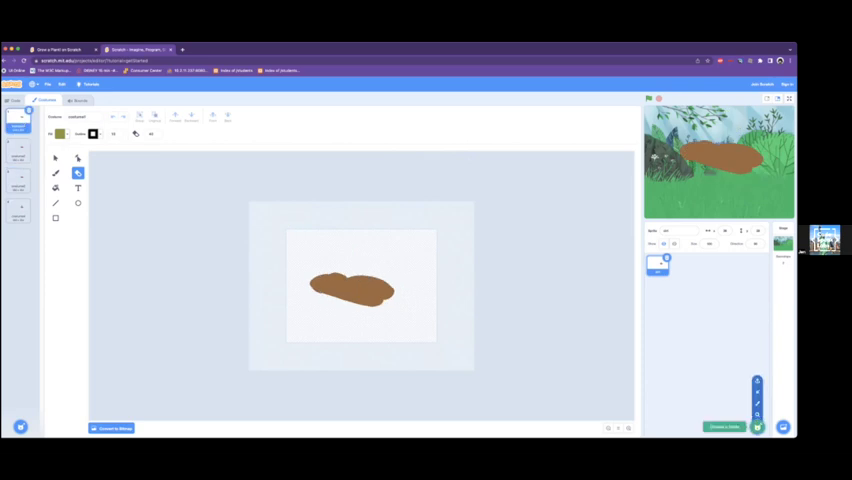
Create a new painted sprite and name it seed.
{"action": "left_click", "coordinate": [757, 404]}
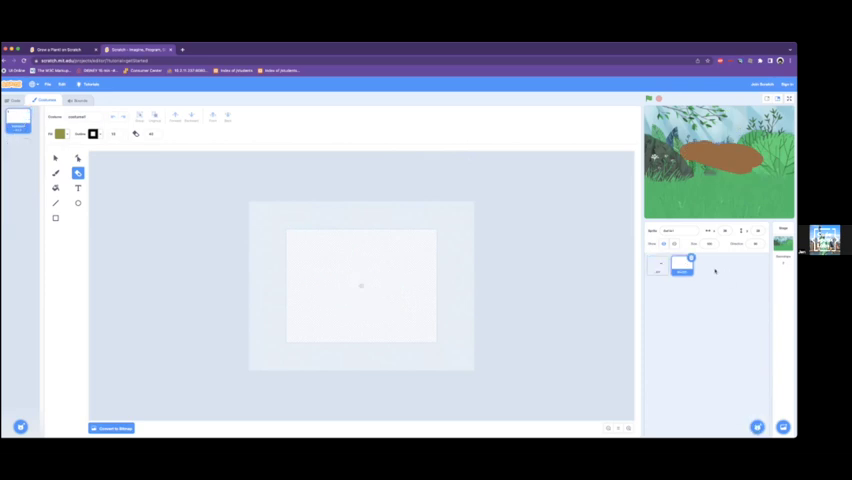
{"action": "left_click", "coordinate": [670, 231]}
{"action": "type", "text": "d"}
{"action": "key", "text": "Return"}
Paint a small brown seed near the centre of the seed costume.
{"action": "left_click", "coordinate": [57, 172]}
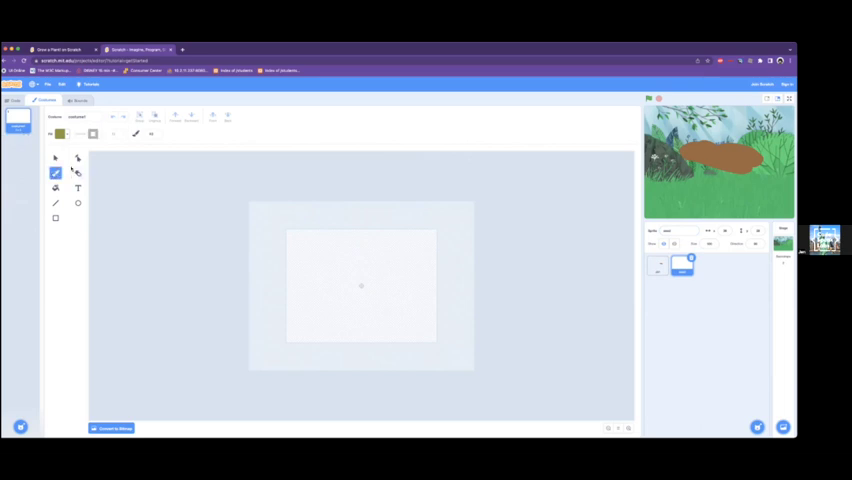
{"action": "left_click", "coordinate": [59, 134]}
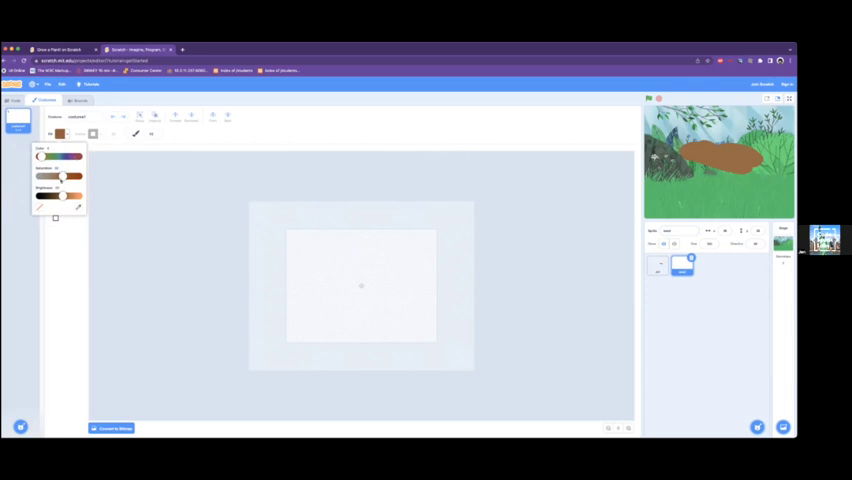
{"action": "left_click", "coordinate": [300, 240]}
{"action": "left_click_drag", "start_coordinate": [348, 278], "coordinate": [354, 286]}
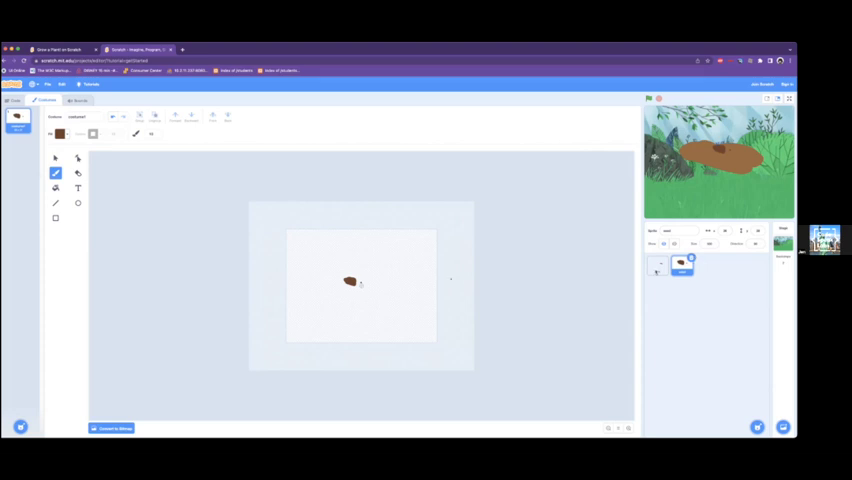
{"action": "left_click", "coordinate": [78, 172]}
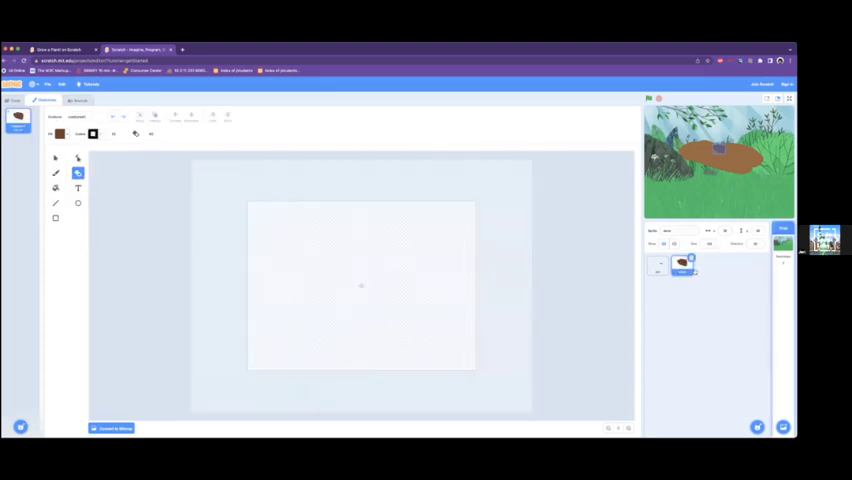
{"action": "mouse_move", "coordinate": [757, 427]}
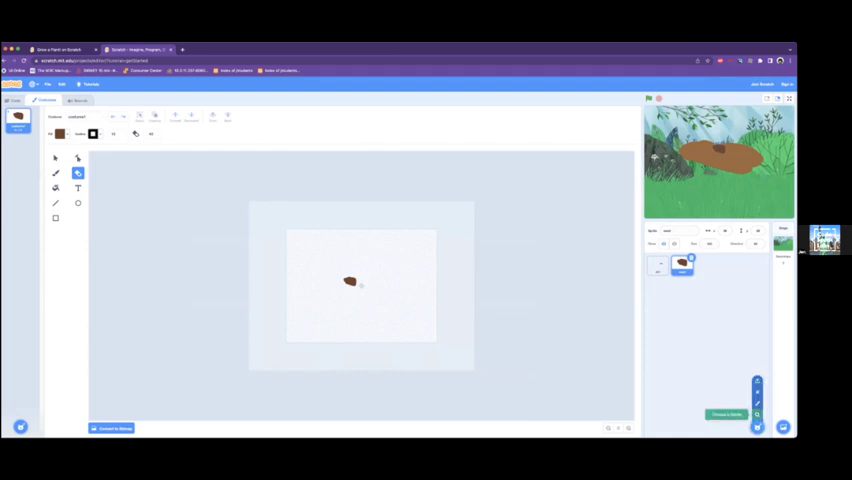
Create a new painted sprite, set the fill to teal and draw the watering can outline.
{"action": "left_click", "coordinate": [757, 404]}
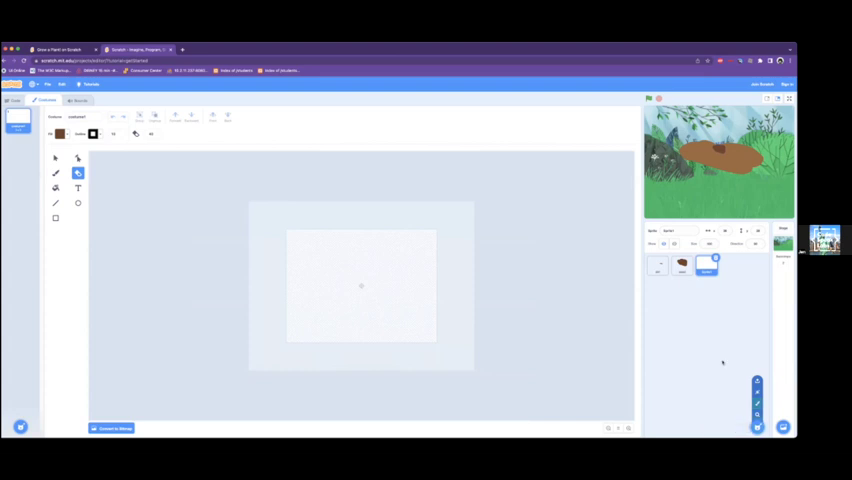
{"action": "key", "text": "b"}
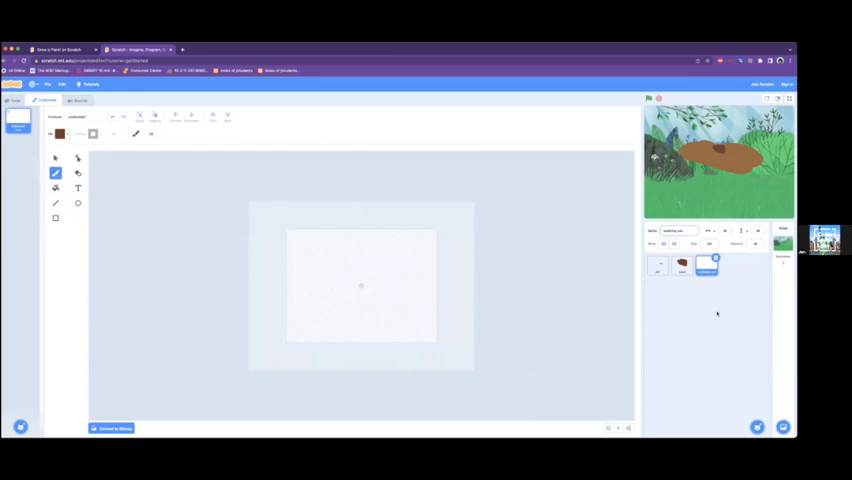
{"action": "left_click", "coordinate": [59, 134]}
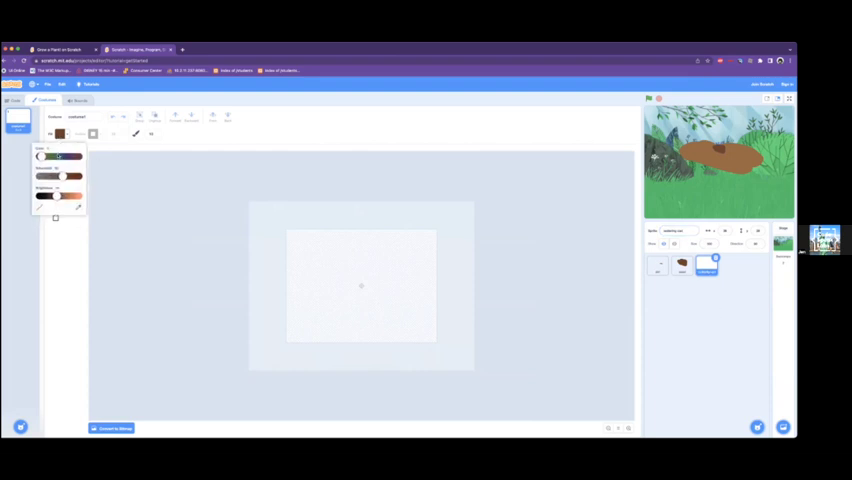
{"action": "left_click_drag", "start_coordinate": [40, 156], "coordinate": [48, 156]}
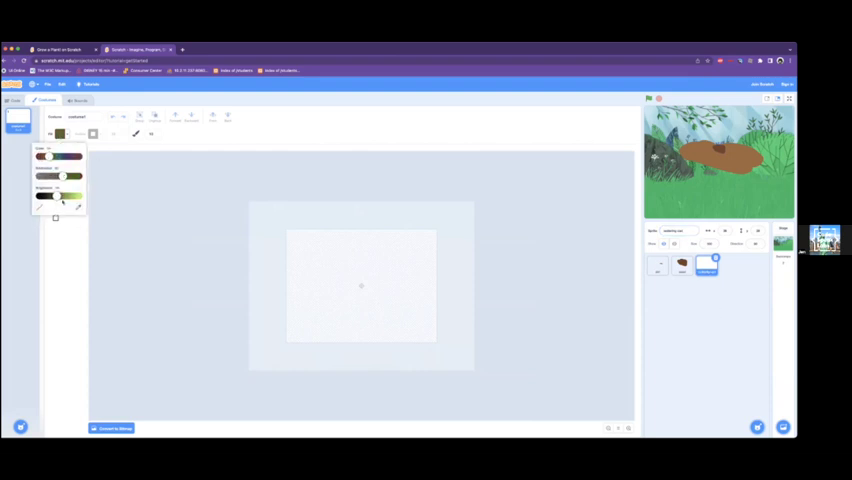
{"action": "left_click_drag", "start_coordinate": [60, 196], "coordinate": [65, 196]}
{"action": "left_click_drag", "start_coordinate": [48, 157], "coordinate": [59, 157]}
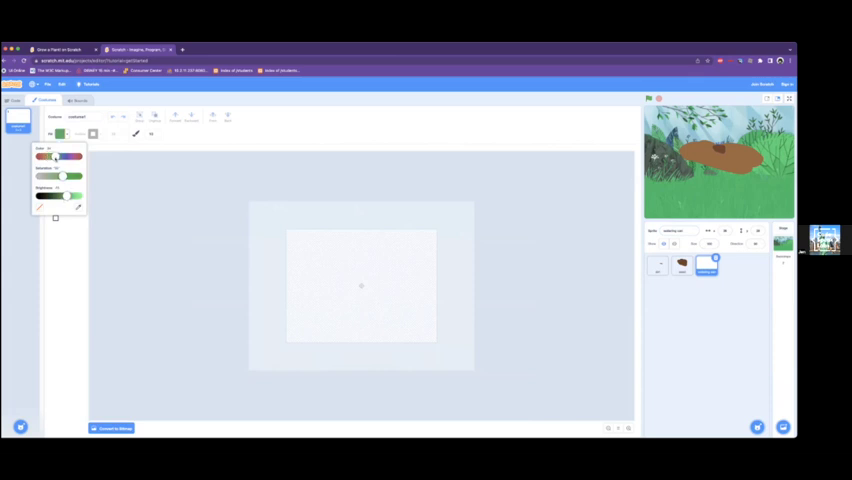
{"action": "left_click", "coordinate": [325, 291]}
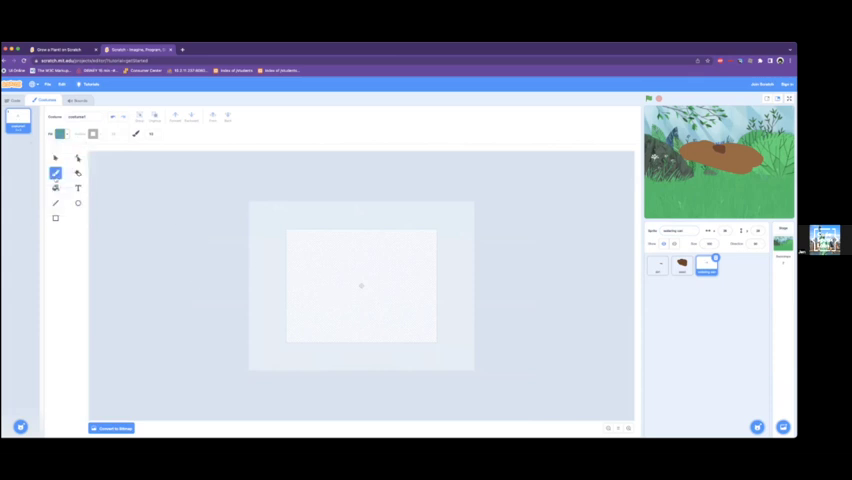
{"action": "mouse_move", "coordinate": [343, 288]}
{"action": "left_mouse_down"}
{"action": "mouse_move", "coordinate": [366, 299]}
{"action": "mouse_move", "coordinate": [372, 286]}
{"action": "mouse_move", "coordinate": [384, 292]}
{"action": "mouse_move", "coordinate": [350, 258]}
{"action": "mouse_move", "coordinate": [346, 283]}
{"action": "mouse_move", "coordinate": [369, 283]}
{"action": "left_mouse_up"}
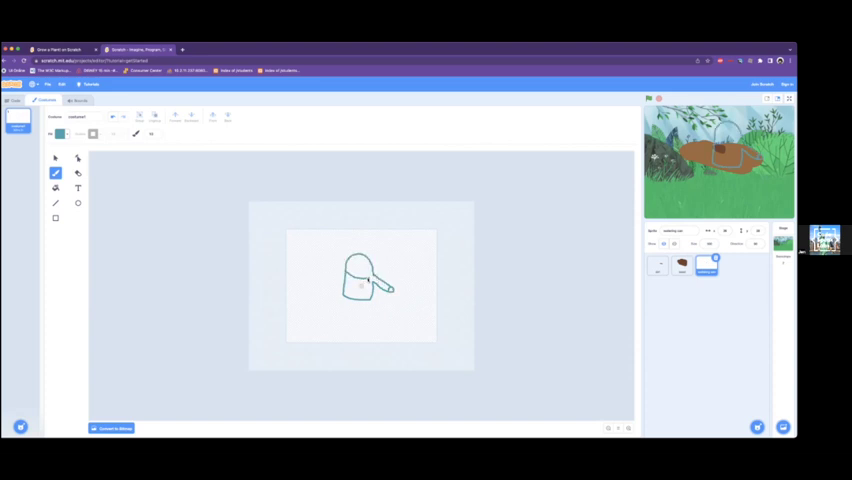
Erase the stray spout stroke and redraw the spout and an upper-left stroke on the can.
{"action": "left_click", "coordinate": [78, 172]}
{"action": "mouse_move", "coordinate": [382, 280]}
{"action": "left_mouse_down"}
{"action": "mouse_move", "coordinate": [395, 290]}
{"action": "mouse_move", "coordinate": [385, 285]}
{"action": "left_mouse_up"}
{"action": "left_click", "coordinate": [55, 173]}
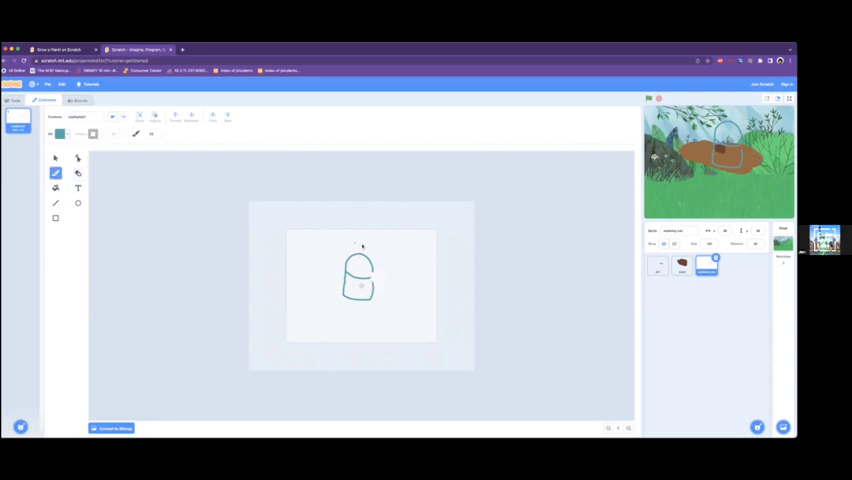
{"action": "mouse_move", "coordinate": [374, 285]}
{"action": "left_mouse_down"}
{"action": "mouse_move", "coordinate": [393, 283]}
{"action": "mouse_move", "coordinate": [374, 277]}
{"action": "left_mouse_up"}
{"action": "left_click_drag", "start_coordinate": [371, 277], "coordinate": [347, 272]}
Bucket-fill the watering can's body, spout and handle with teal.
{"action": "left_click", "coordinate": [55, 188]}
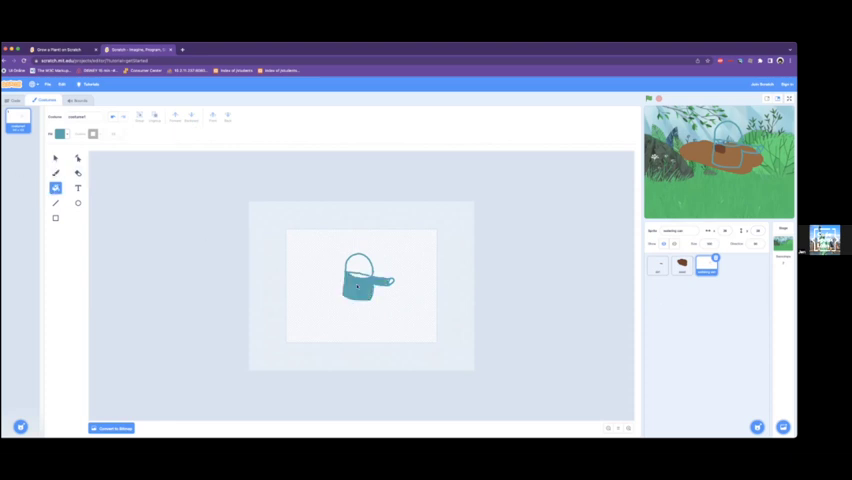
{"action": "left_click", "coordinate": [360, 287]}
{"action": "left_click", "coordinate": [385, 282]}
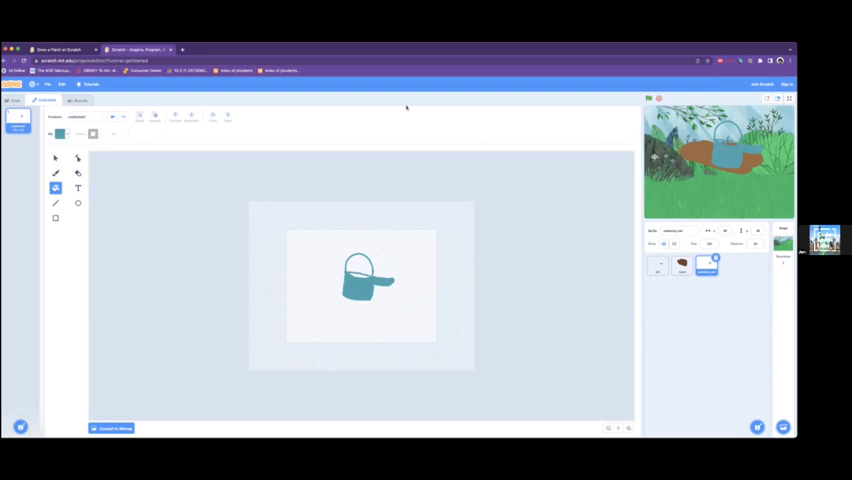
{"action": "left_click", "coordinate": [351, 262]}
Switch to a darker blue brush for the smiling face, then add a new blank painted sprite.
{"action": "left_click", "coordinate": [55, 172]}
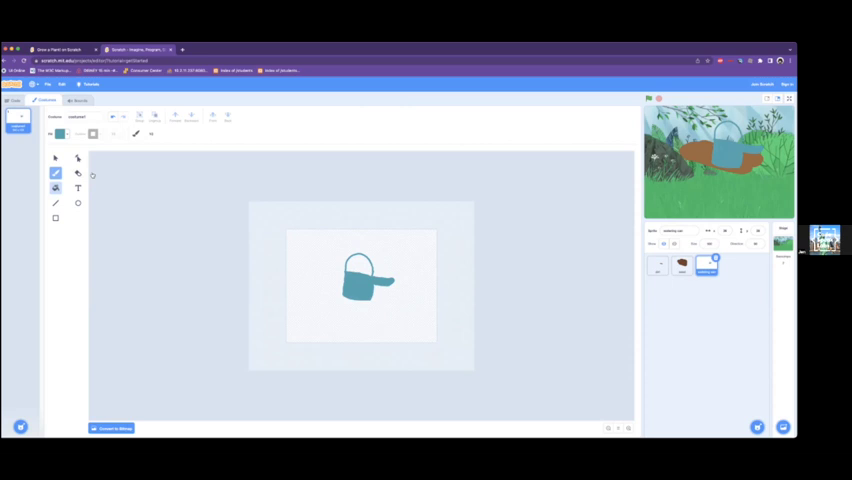
{"action": "left_click", "coordinate": [59, 134]}
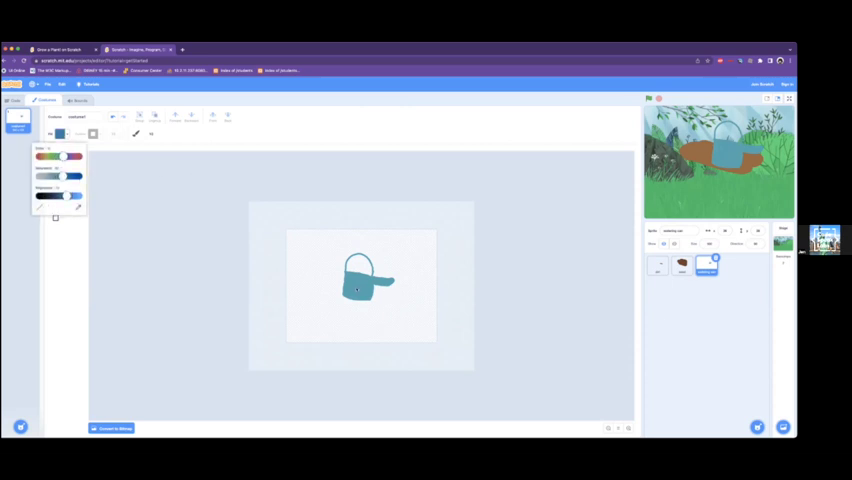
{"action": "left_click", "coordinate": [352, 283]}
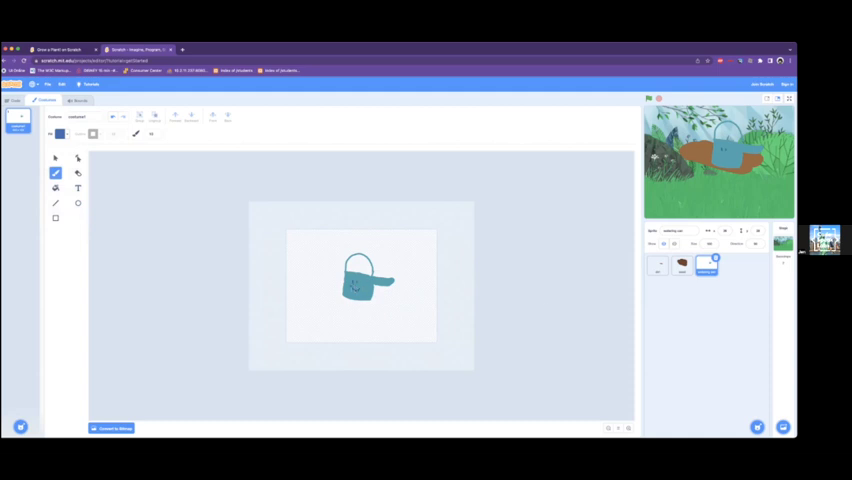
{"action": "mouse_move", "coordinate": [757, 426]}
{"action": "left_click", "coordinate": [757, 402]}
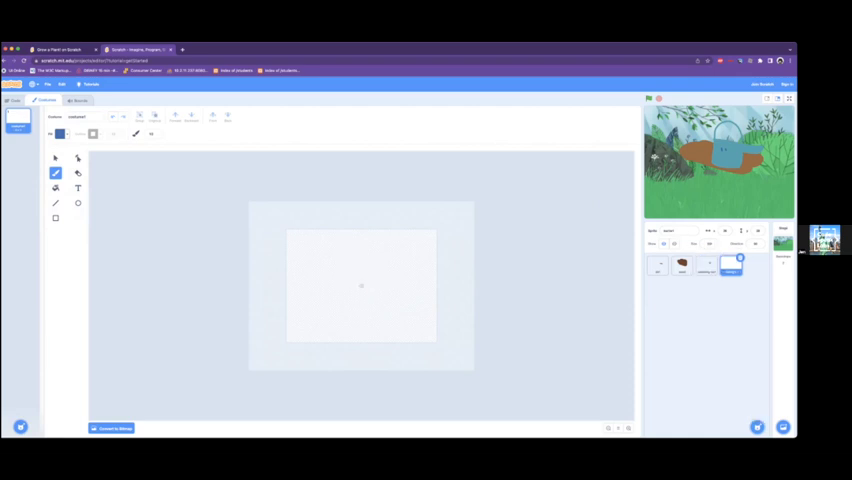
Name the new sprite flower food and choose a brown fill colour.
{"action": "key", "text": "f"}
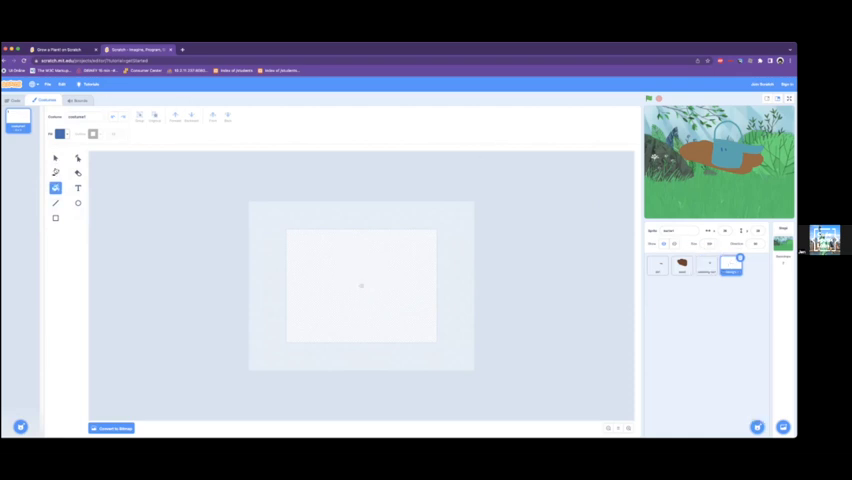
{"action": "left_click", "coordinate": [668, 231]}
{"action": "type", "text": "d"}
{"action": "type", "text": "b"}
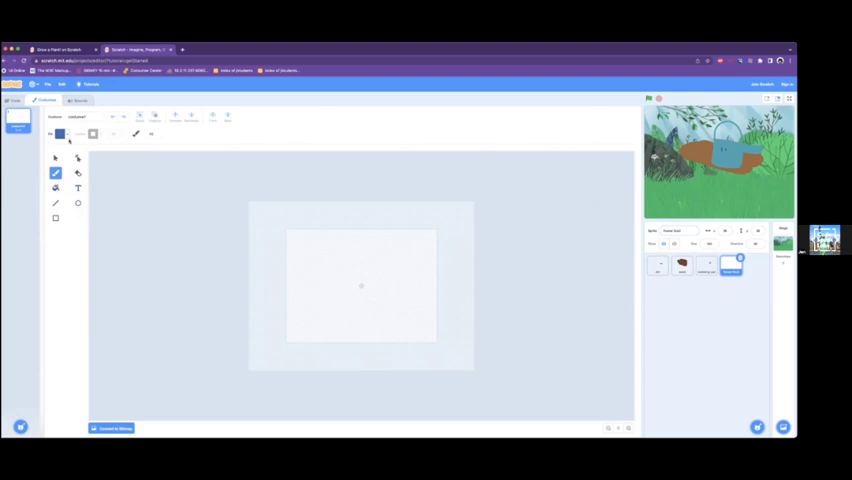
{"action": "left_click", "coordinate": [58, 133]}
{"action": "left_click_drag", "start_coordinate": [64, 156], "coordinate": [46, 157]}
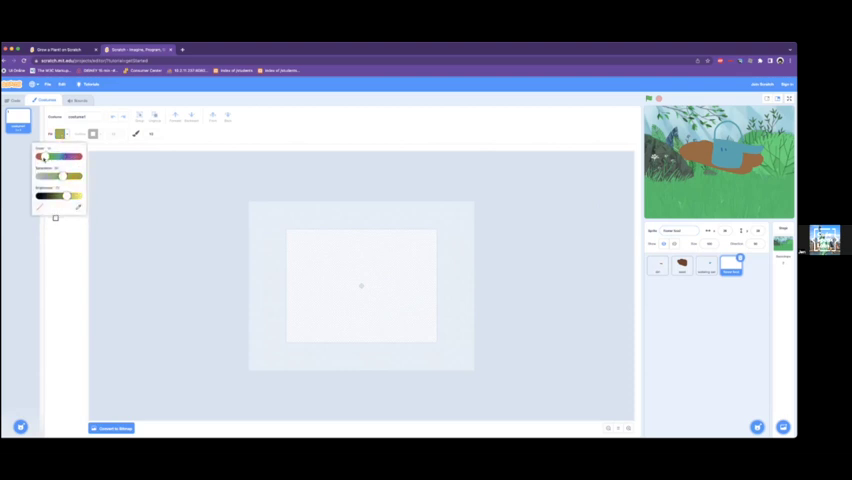
{"action": "left_click", "coordinate": [46, 157]}
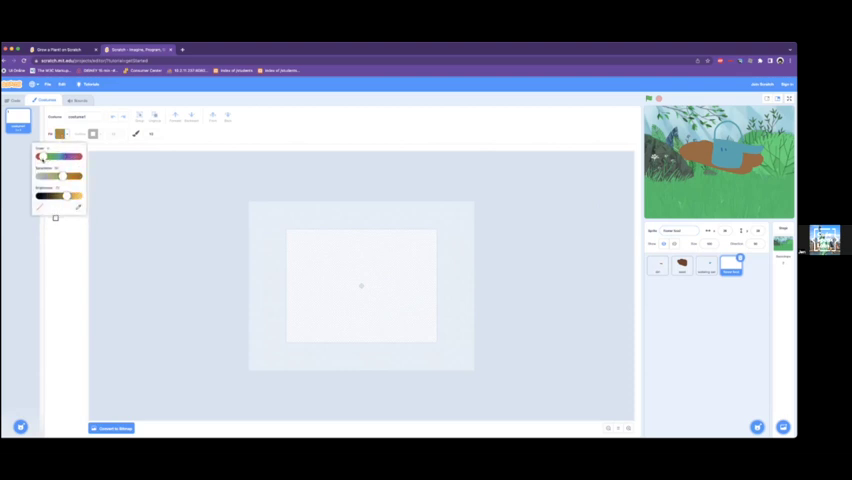
{"action": "left_click", "coordinate": [61, 234]}
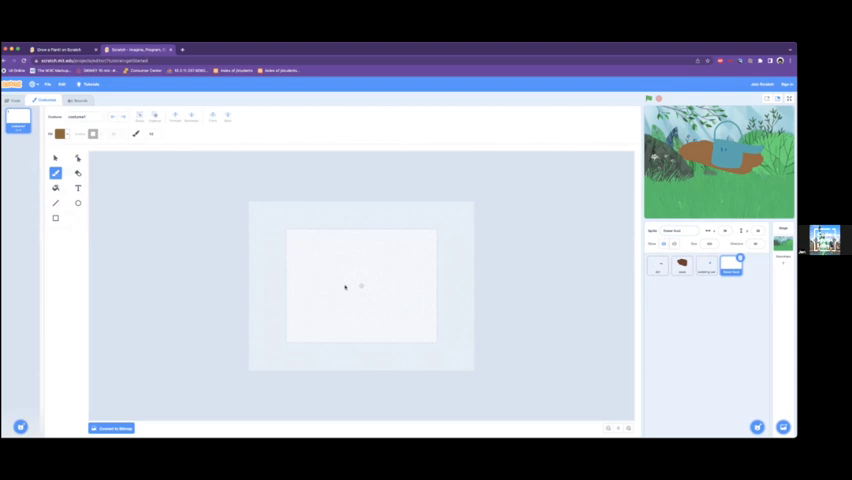
Draw the flower food bag outline and fill it solid brown.
{"action": "mouse_move", "coordinate": [342, 271]}
{"action": "left_mouse_down"}
{"action": "mouse_move", "coordinate": [380, 287]}
{"action": "mouse_move", "coordinate": [345, 270]}
{"action": "mouse_move", "coordinate": [377, 262]}
{"action": "left_mouse_up"}
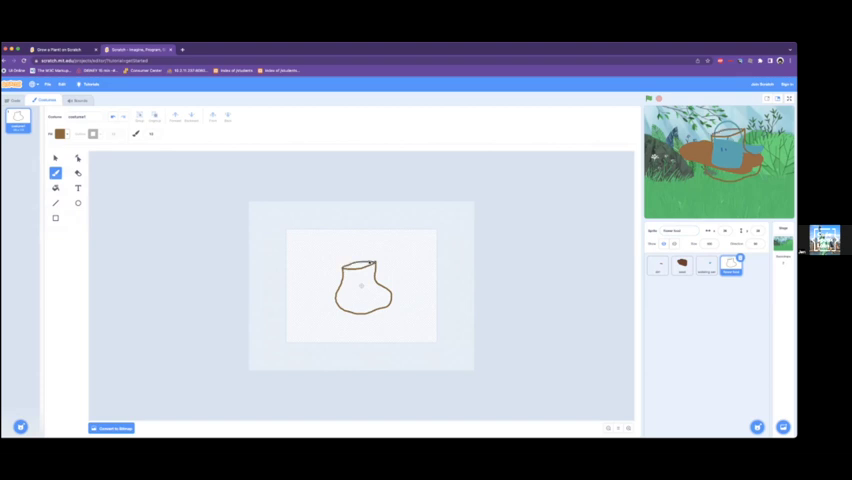
{"action": "left_click", "coordinate": [362, 290]}
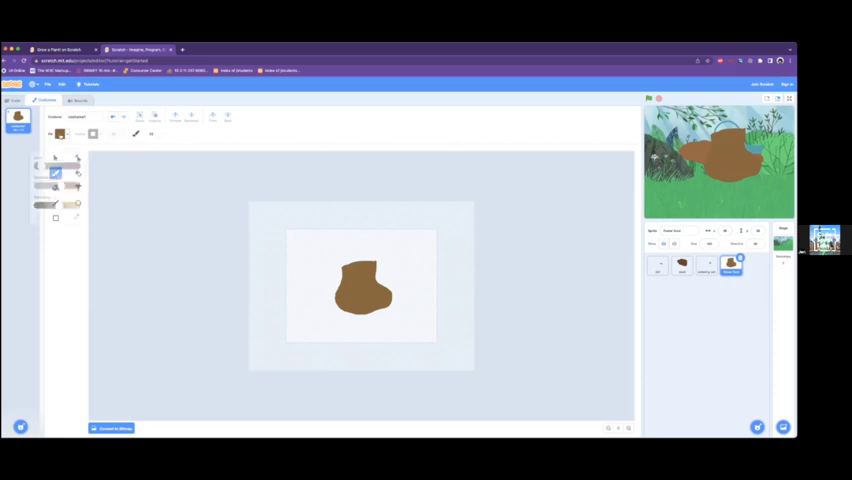
Add a circle label on the bag and fill it green.
{"action": "left_click", "coordinate": [59, 134]}
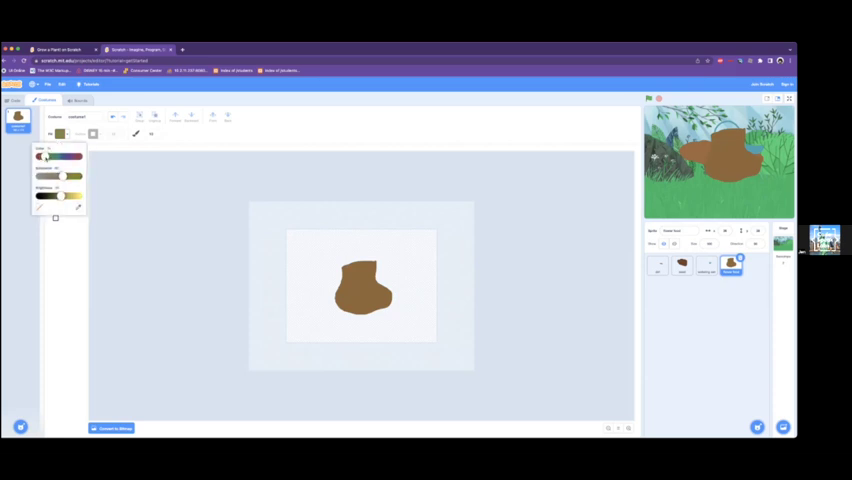
{"action": "left_click", "coordinate": [226, 214]}
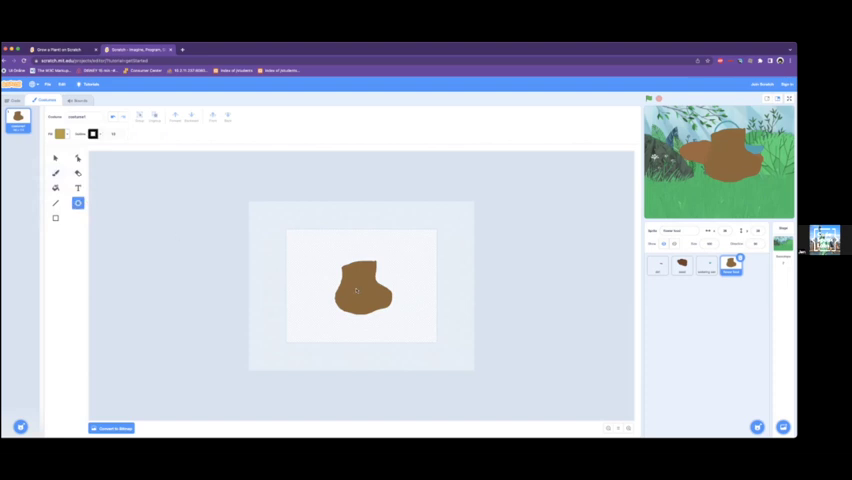
{"action": "left_click_drag", "start_coordinate": [356, 290], "coordinate": [372, 305]}
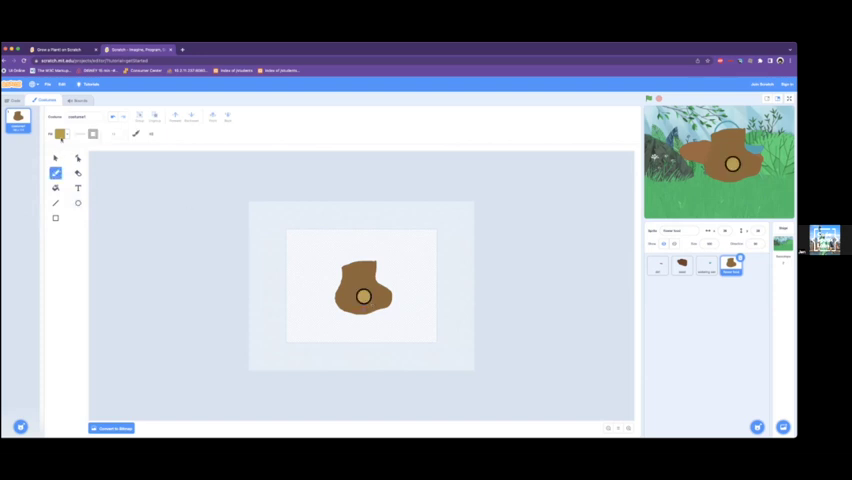
{"action": "left_click", "coordinate": [58, 133]}
{"action": "left_click_drag", "start_coordinate": [46, 156], "coordinate": [57, 157]}
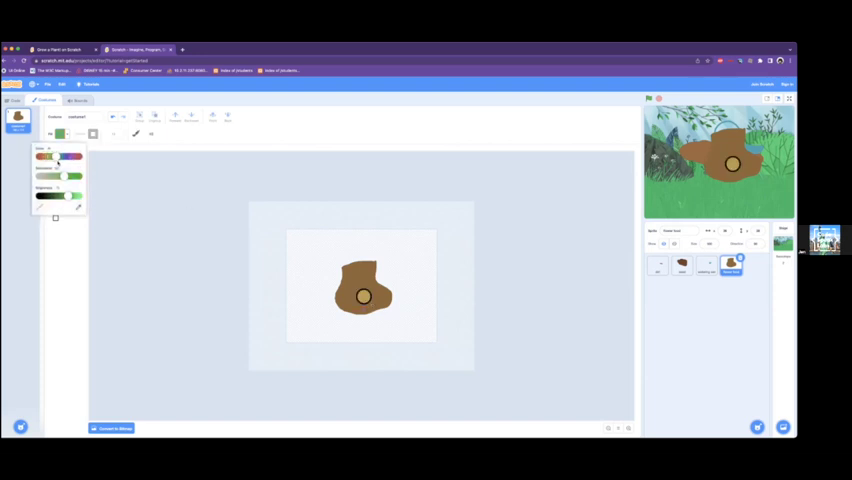
{"action": "left_click", "coordinate": [238, 197]}
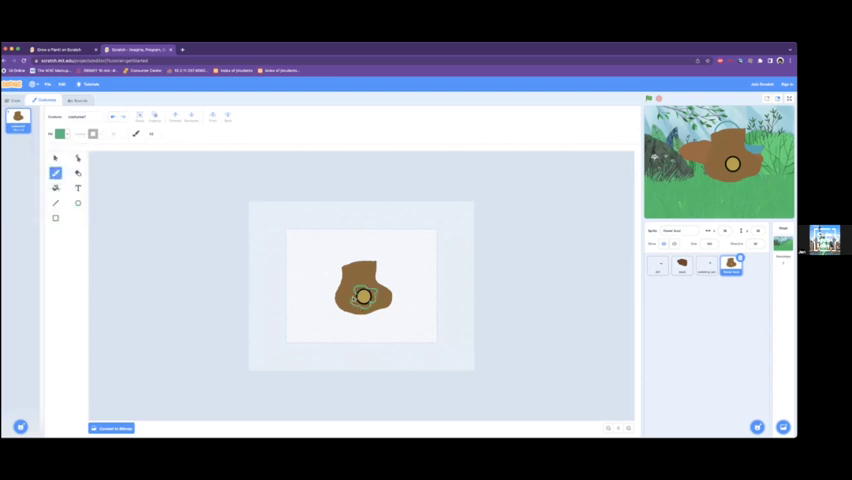
{"action": "left_click", "coordinate": [55, 188]}
{"action": "left_click", "coordinate": [350, 268]}
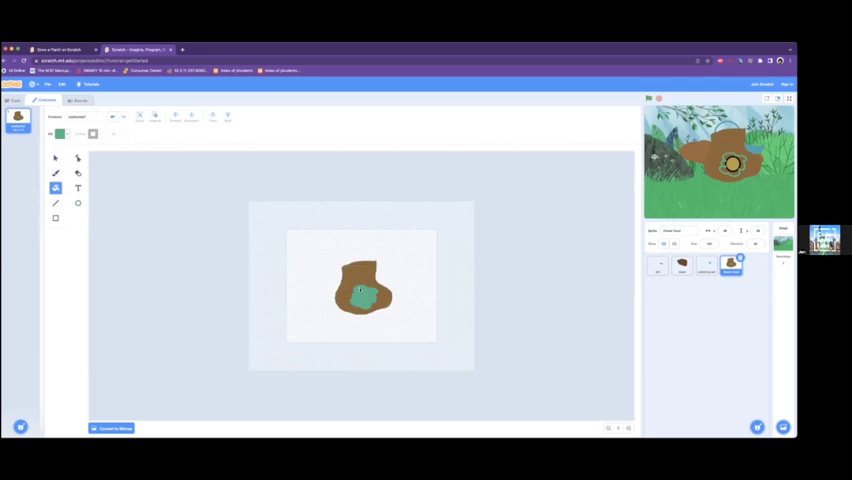
{"action": "left_click", "coordinate": [361, 295]}
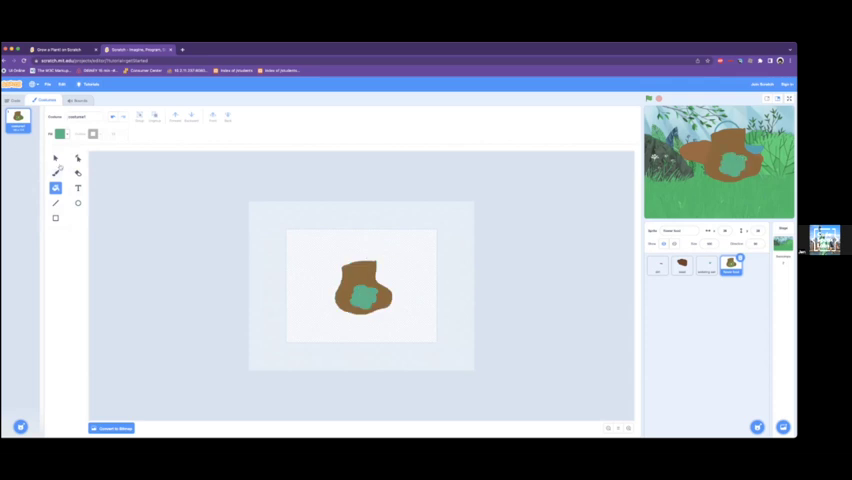
Place a small outlined circle at the centre of the green label.
{"action": "left_click", "coordinate": [60, 134]}
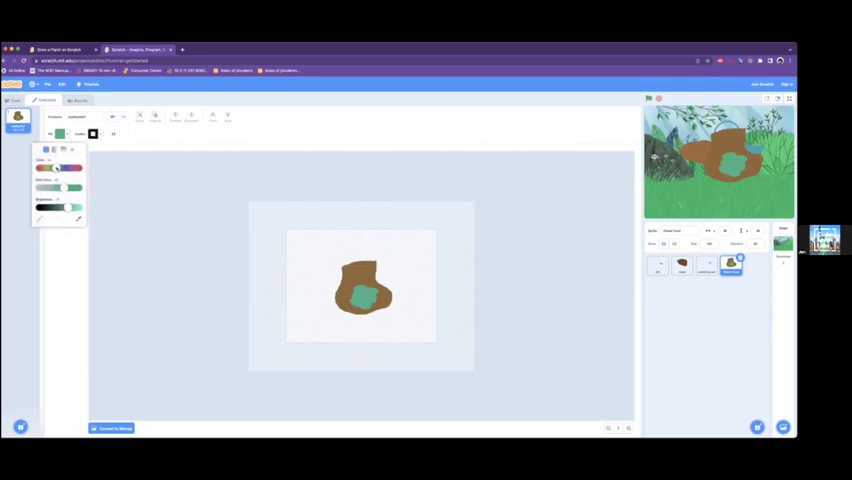
{"action": "left_click", "coordinate": [363, 296]}
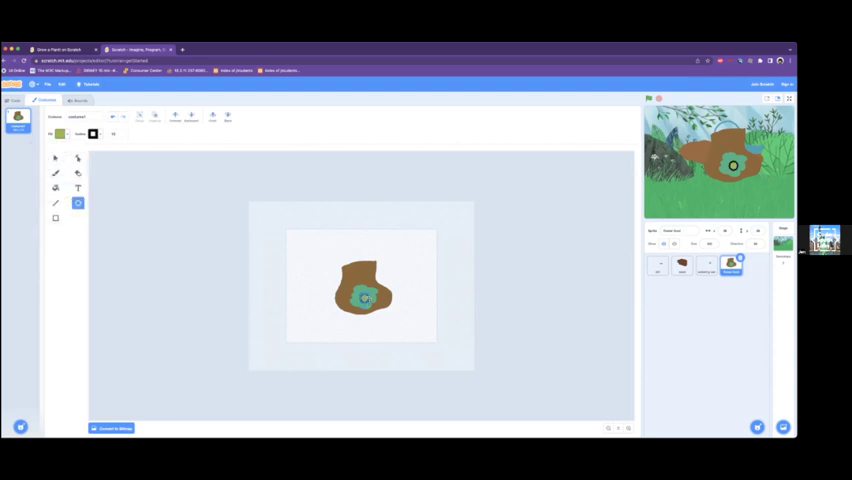